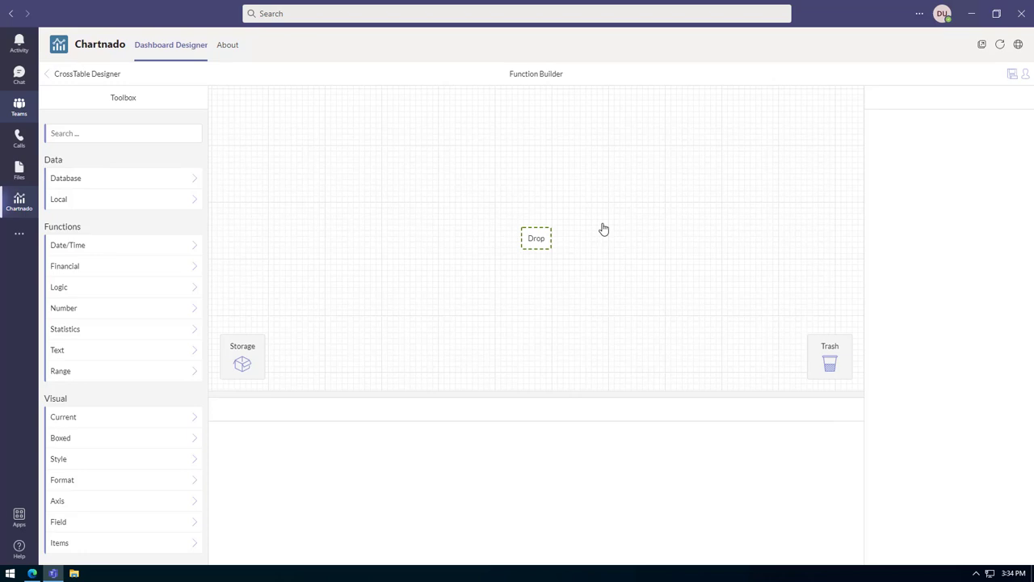
# Find the Demo Data source in the toolbox, place it on the empty canvas and select it for inspection
pyautogui.click(146, 132)
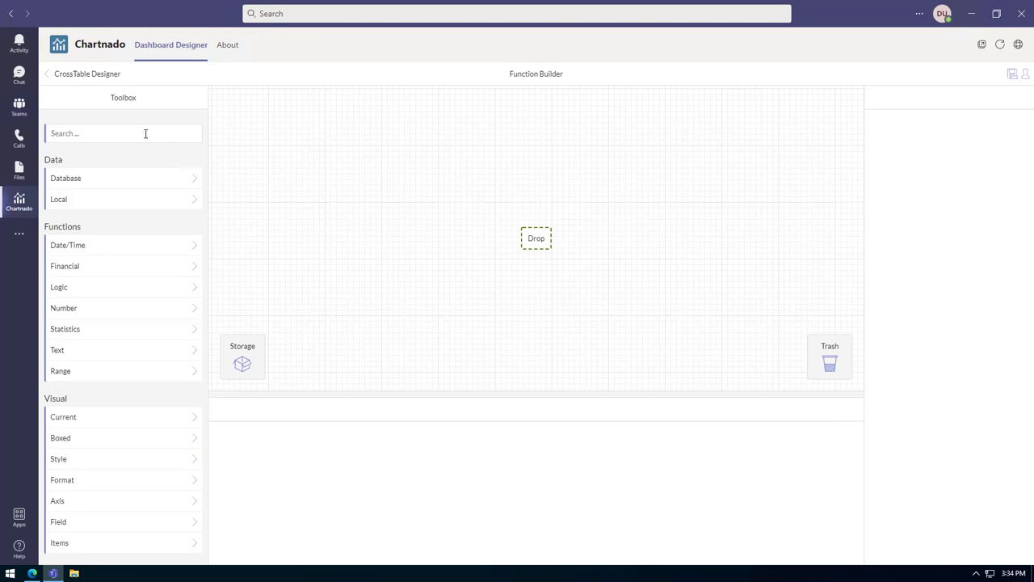
pyautogui.write('demo')
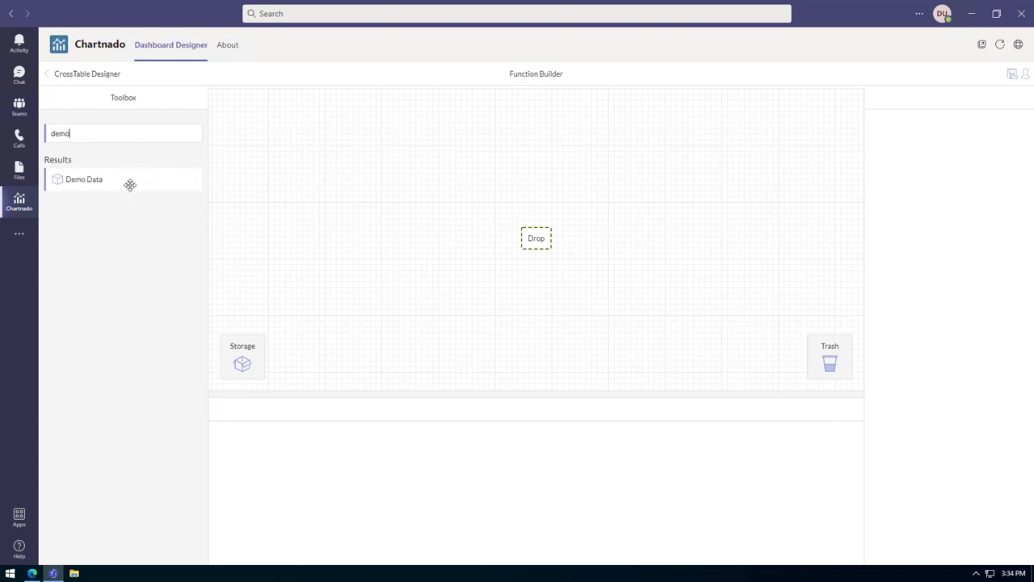
pyautogui.moveTo(130, 185); pyautogui.dragTo(542, 245)
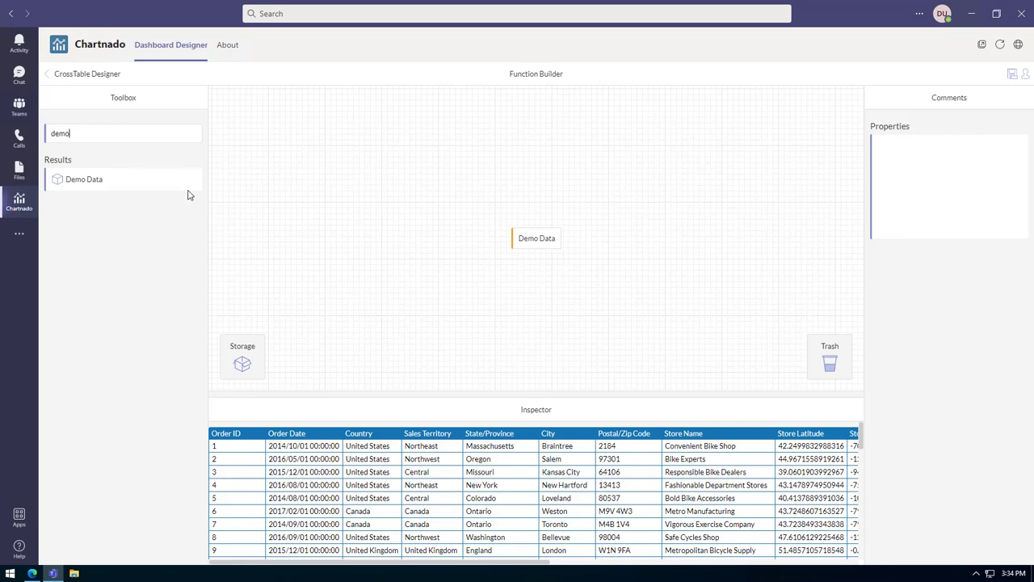
pyautogui.click(542, 243)
# Wrap the Demo Data block in a Cache function, and inspect the output of both blocks
pyautogui.hotkey('ctrl', 'a')
pyautogui.write('cache')
pyautogui.moveTo(127, 182); pyautogui.dragTo(547, 250)
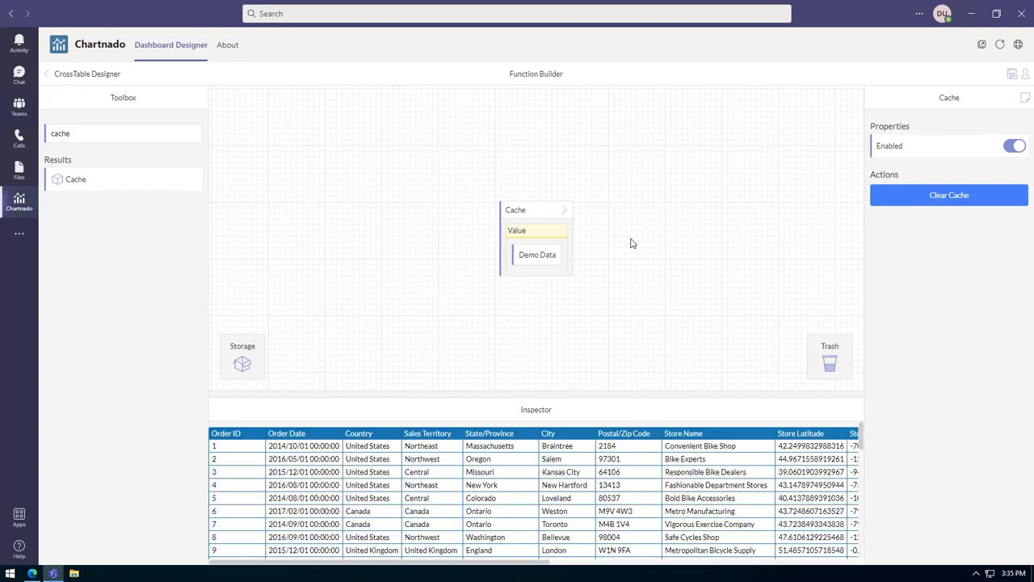
pyautogui.click(540, 258)
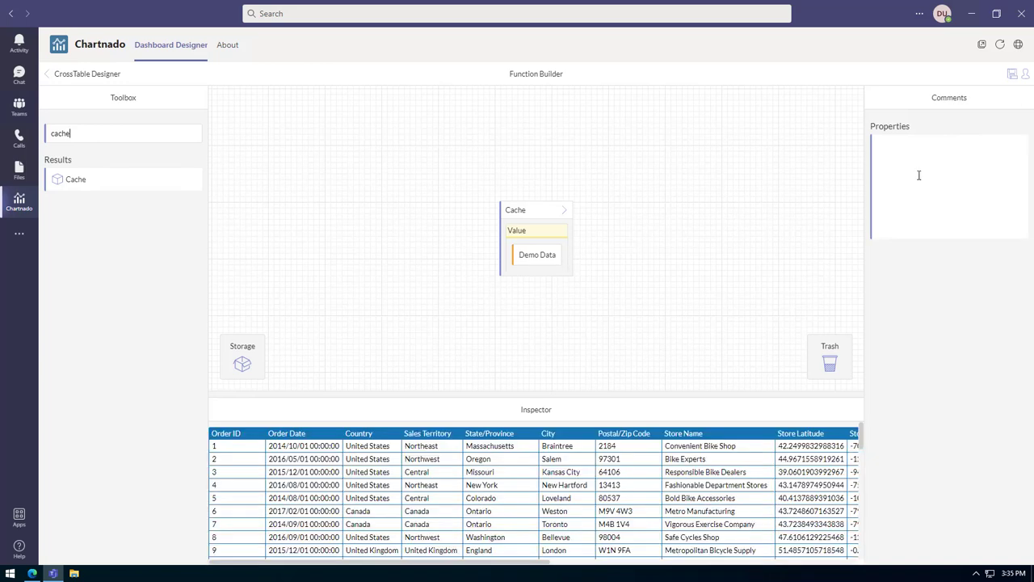
pyautogui.click(536, 214)
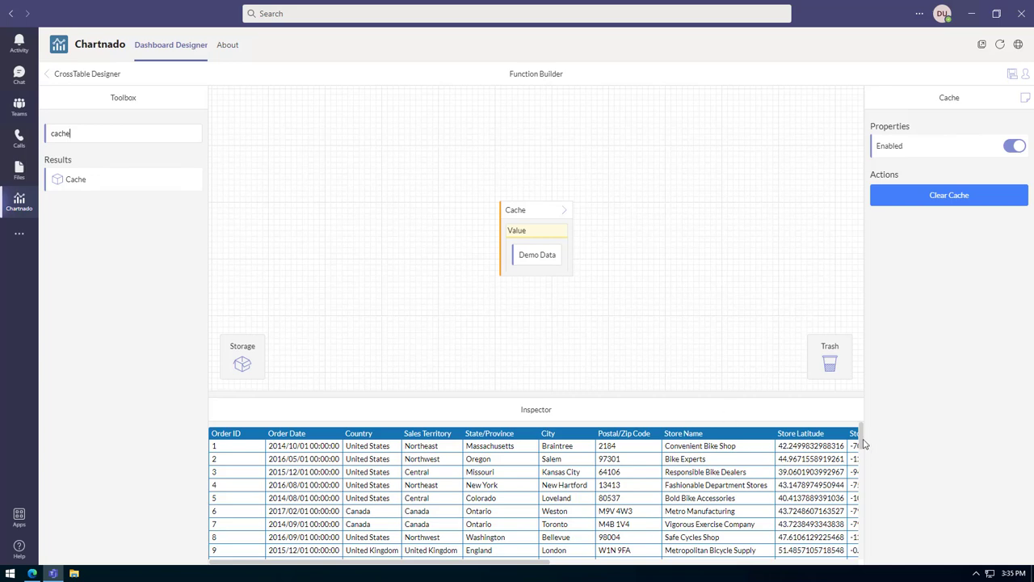
pyautogui.scroll(-1, 861, 446)
pyautogui.scroll(1, 862, 441)
# Find the Group By function in the toolbox and wrap it around the Cache block
pyautogui.doubleClick(56, 130)
pyautogui.write('group')
pyautogui.moveTo(149, 229); pyautogui.dragTo(437, 248)
pyautogui.moveTo(534, 210); pyautogui.dragTo(533, 212)
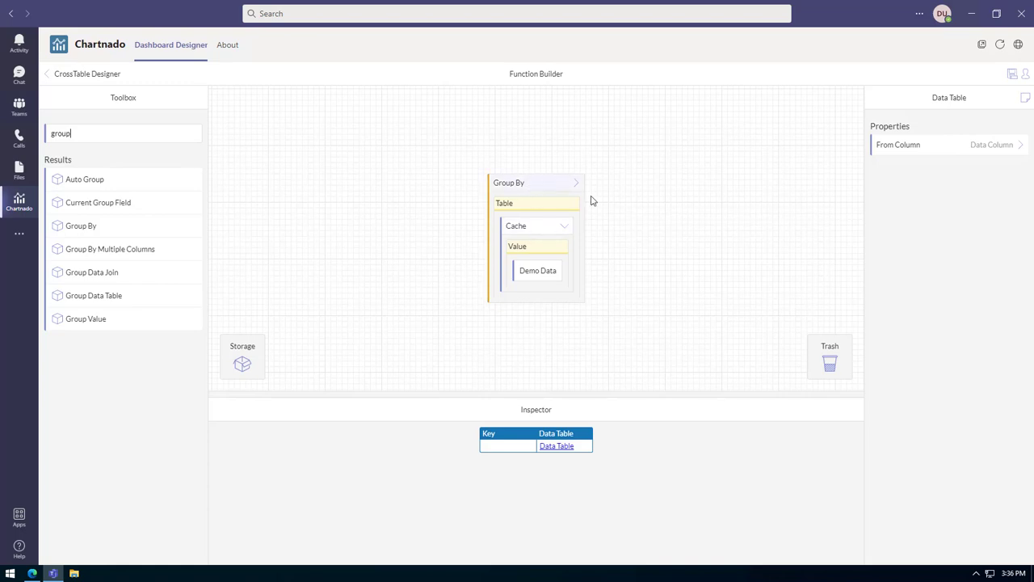
# Set the Group By function's source column to Country, and inspect Australia's nested data table and the Cache output
pyautogui.click(1008, 146)
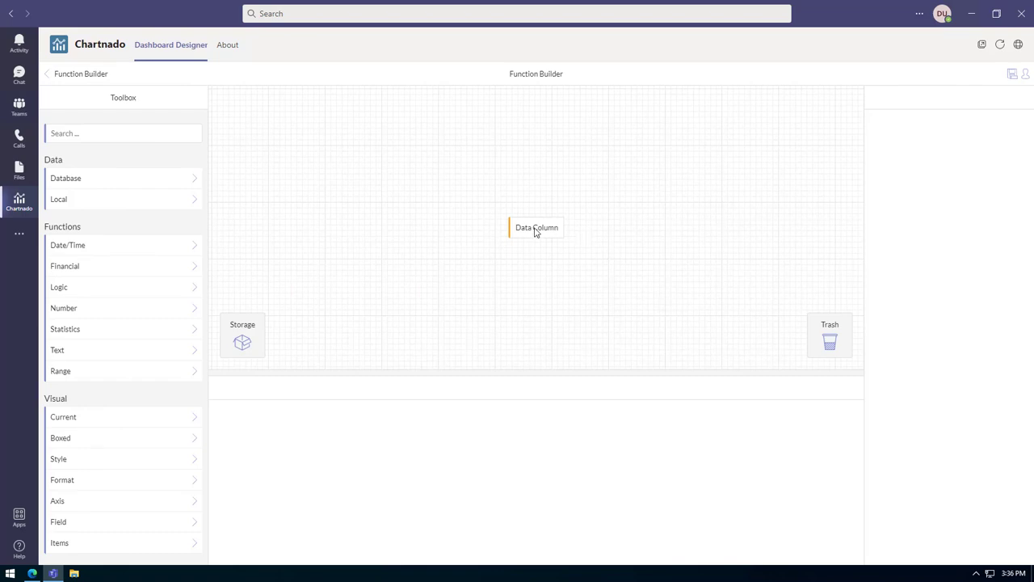
pyautogui.click(536, 231)
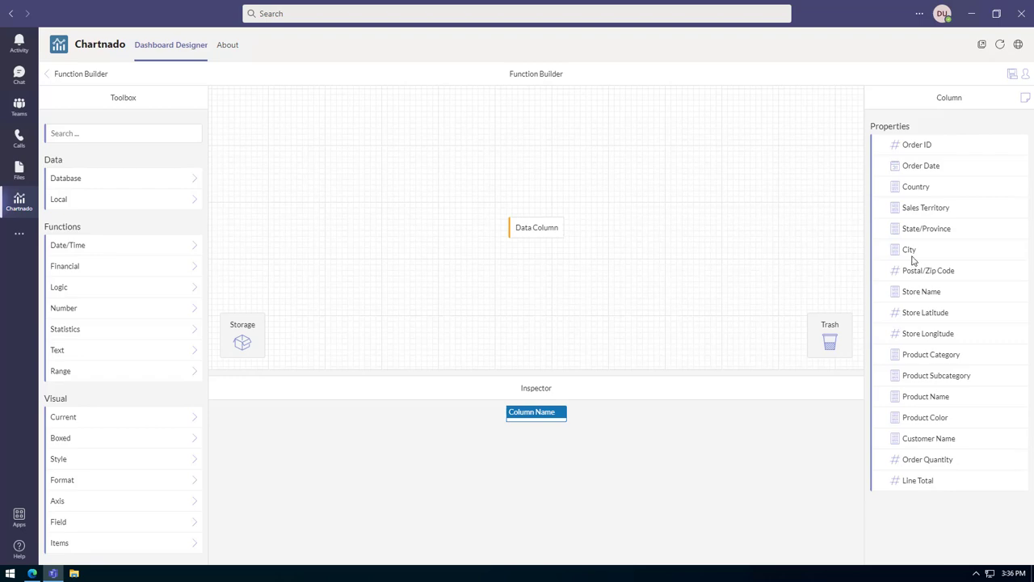
pyautogui.click(927, 188)
pyautogui.click(78, 74)
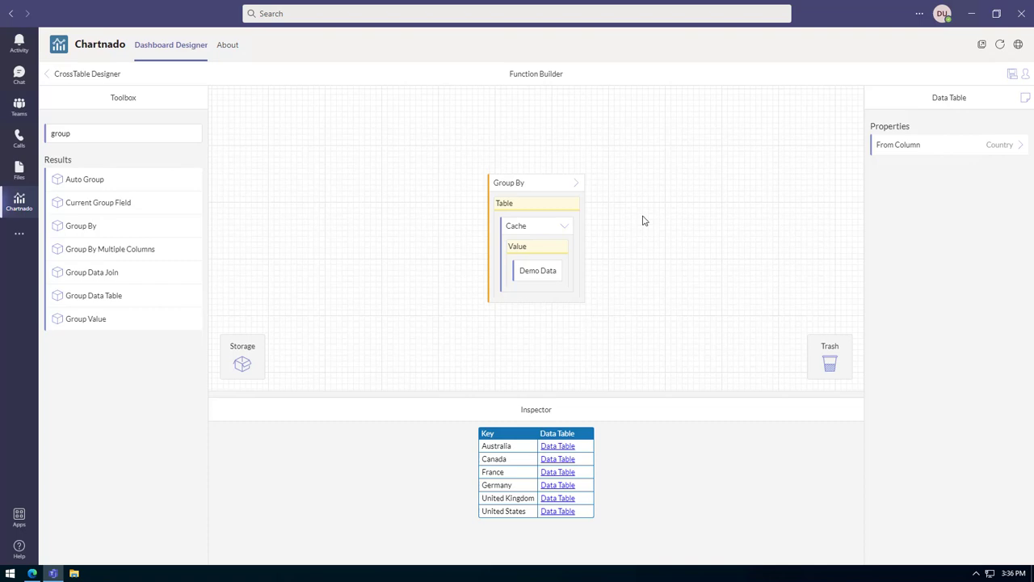
pyautogui.click(563, 450)
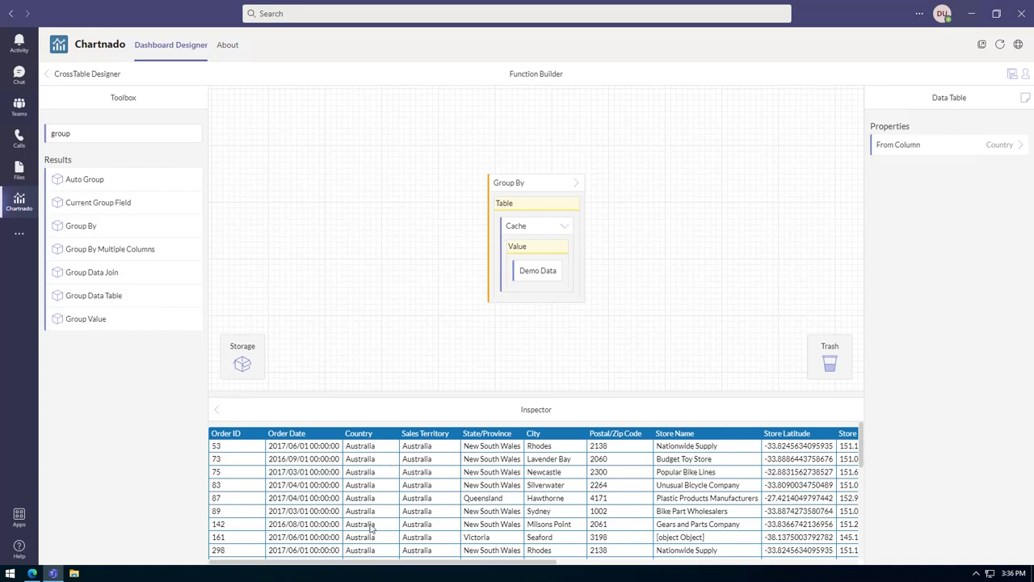
pyautogui.click(217, 411)
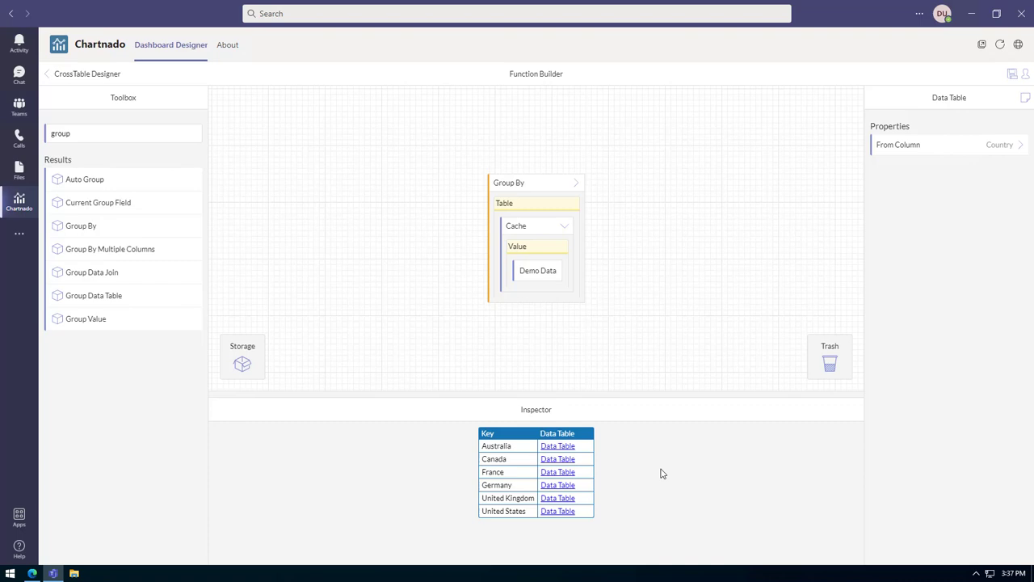
pyautogui.click(526, 228)
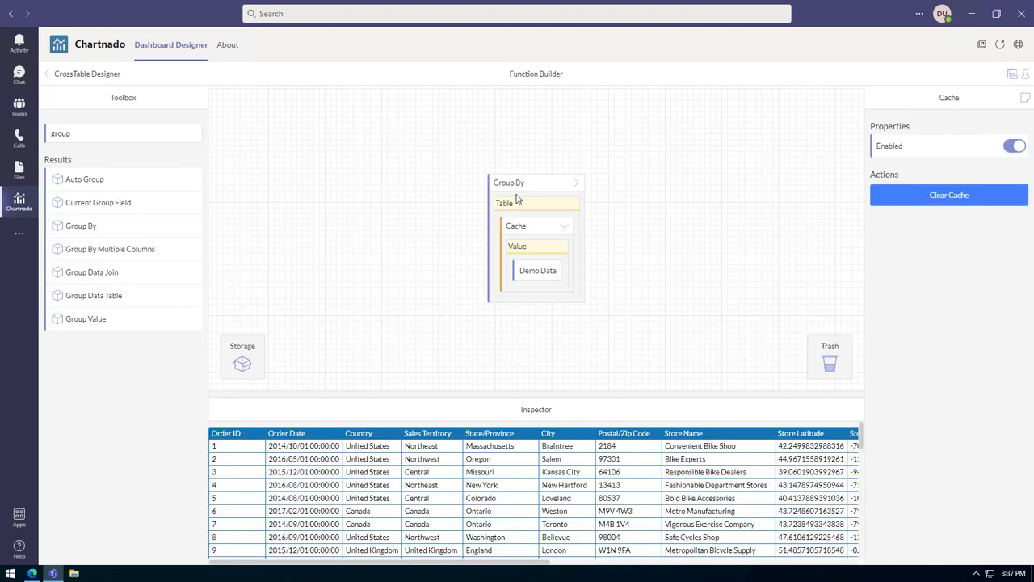
pyautogui.click(517, 189)
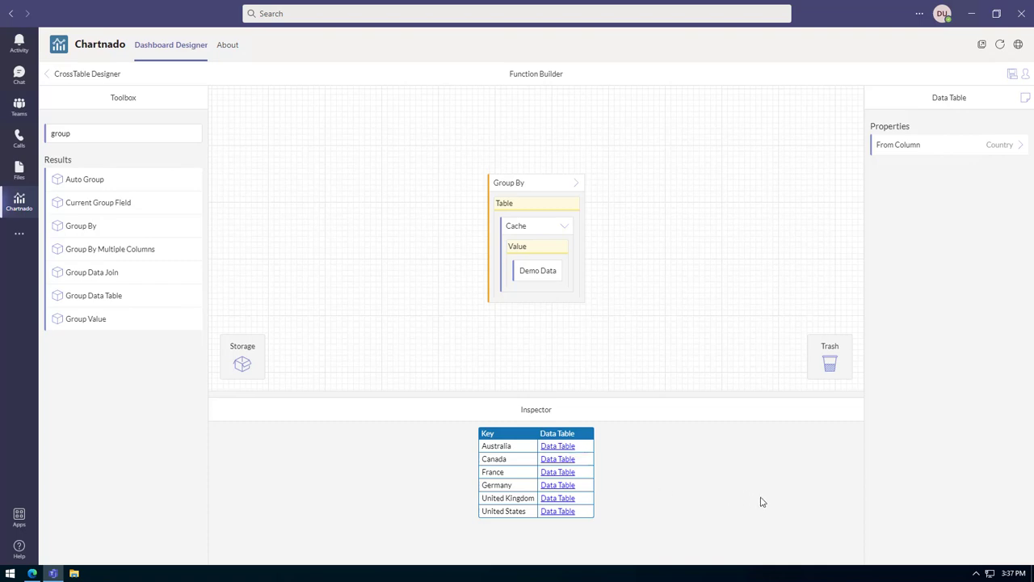
# Find the Add Index Column function in the toolbox and wrap it around the Group By block
pyautogui.doubleClick(115, 139)
pyautogui.write('add index')
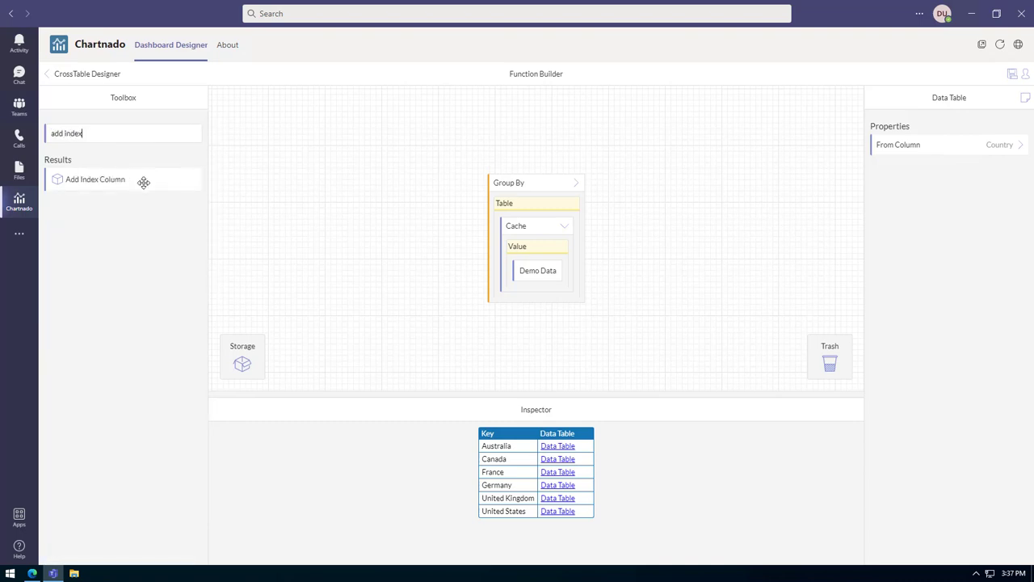
pyautogui.moveTo(143, 181); pyautogui.dragTo(535, 185)
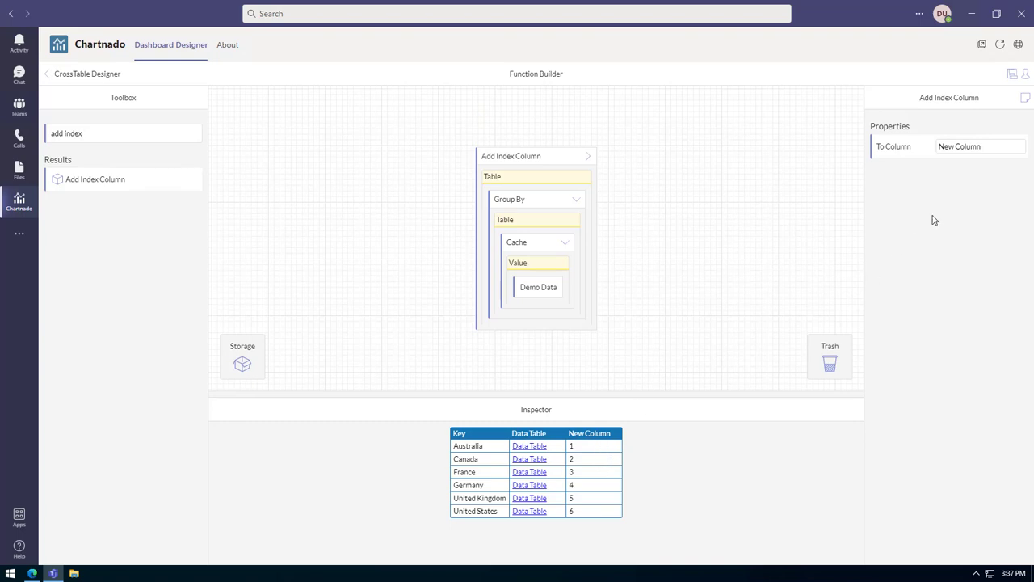
# Name the index function's output column My Index Column and inspect the block's output
pyautogui.moveTo(994, 149); pyautogui.dragTo(932, 151)
pyautogui.write('My Index Colunm')
pyautogui.press('BackSpace')
pyautogui.press('BackSpace')
pyautogui.write('umn')
pyautogui.click(548, 162)
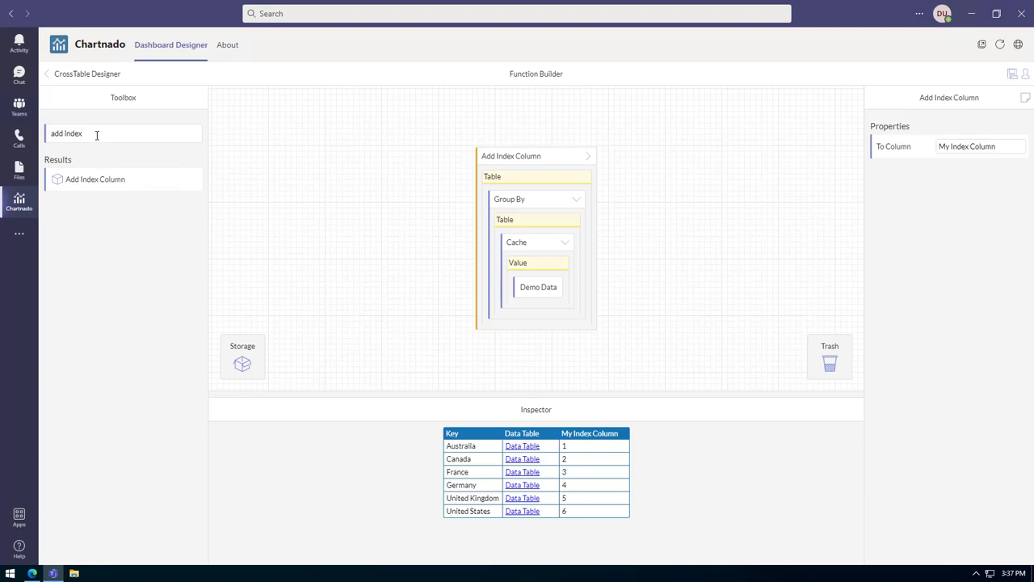
# Wrap the Add Index Column block in an Add Calculated Column function and name its output column My Index Column * 2
pyautogui.tripleClick(64, 133)
pyautogui.write('add cacl')
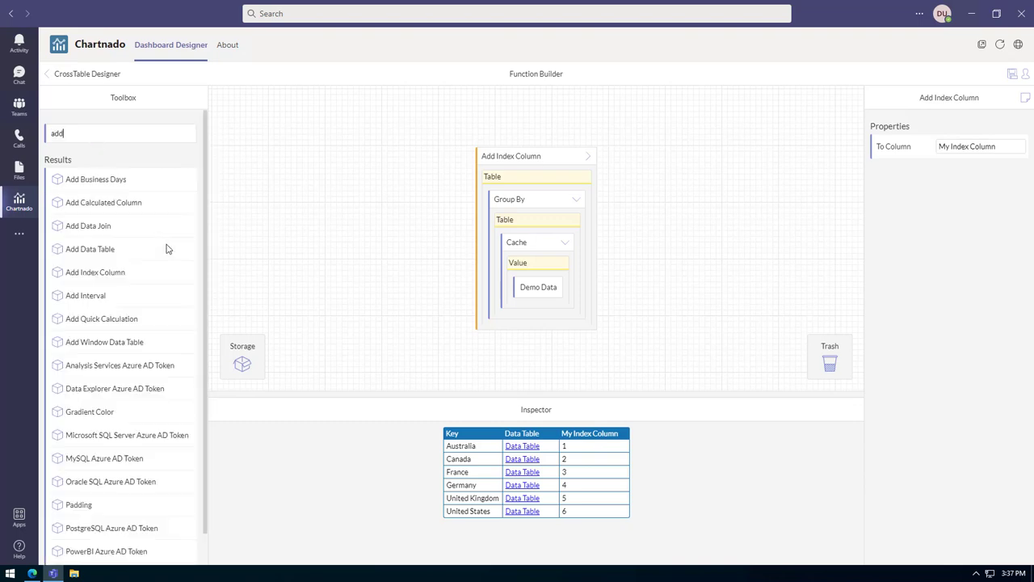
pyautogui.press('BackSpace')
pyautogui.press('BackSpace')
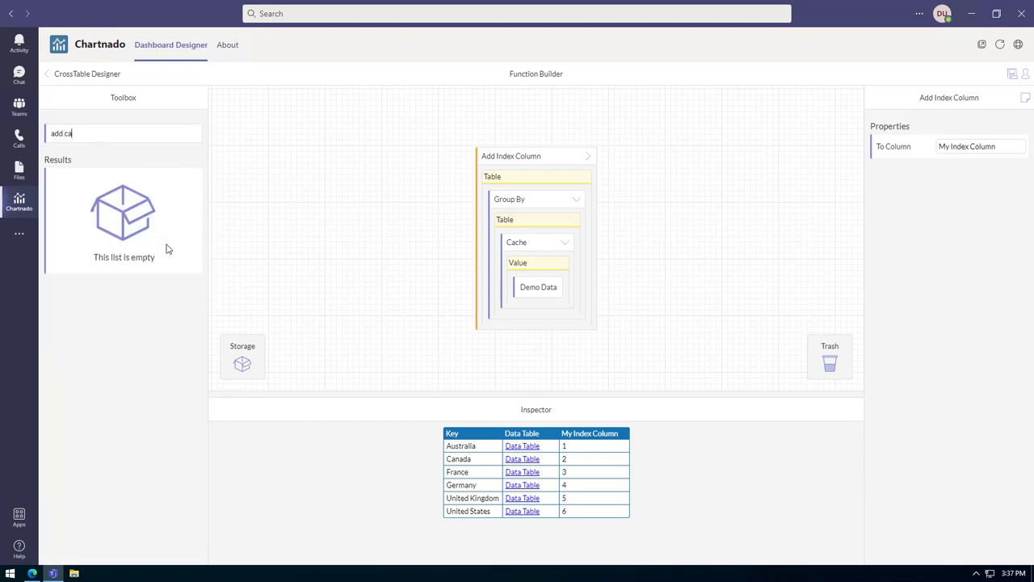
pyautogui.write('l')
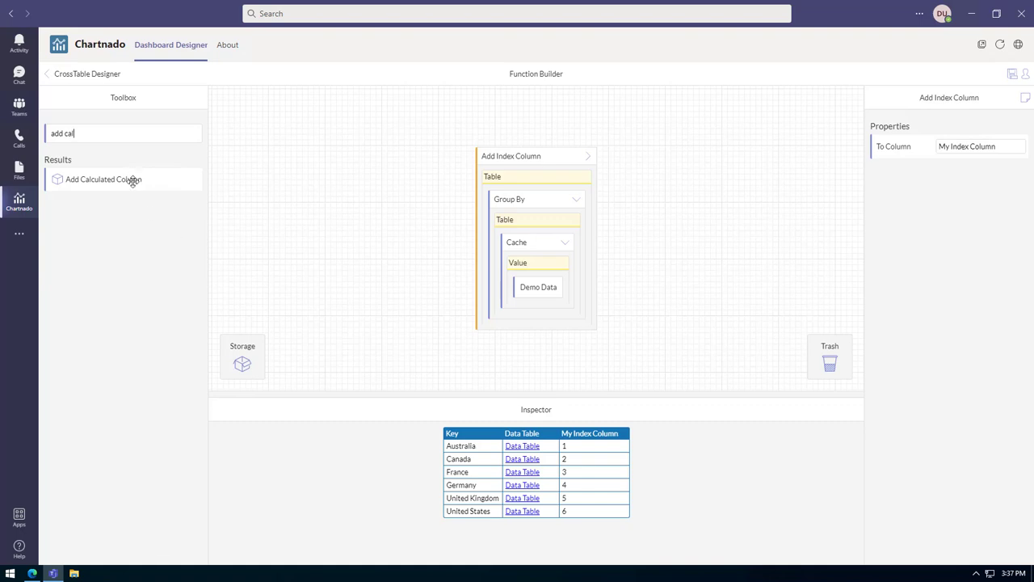
pyautogui.moveTo(131, 178); pyautogui.dragTo(540, 155)
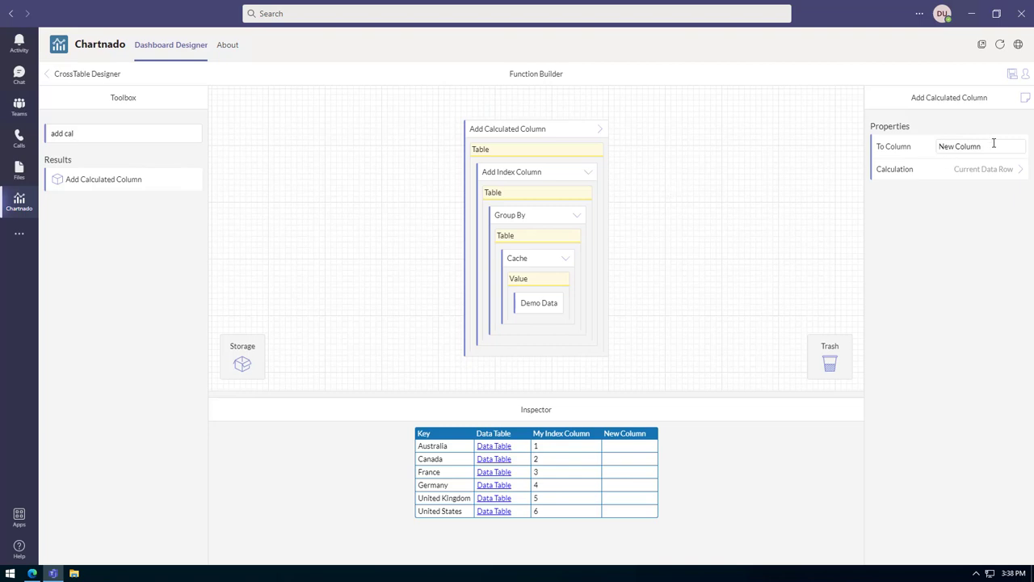
pyautogui.moveTo(993, 143); pyautogui.dragTo(939, 169)
pyautogui.write('My Index Column * 2')
# In the calculated column's calculation, set the Current Data Row block to read from My Index Column
pyautogui.click(1007, 175)
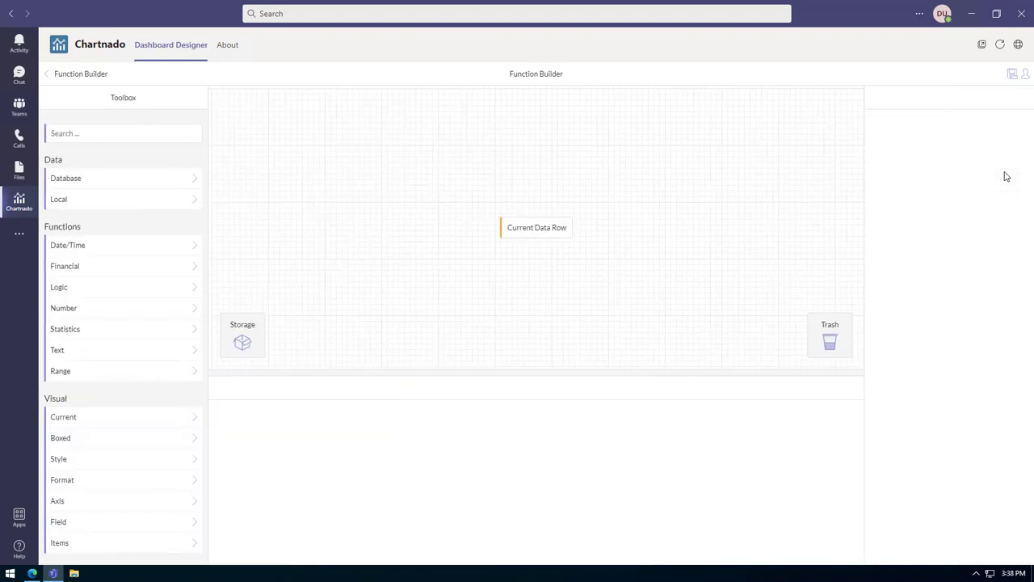
pyautogui.click(539, 229)
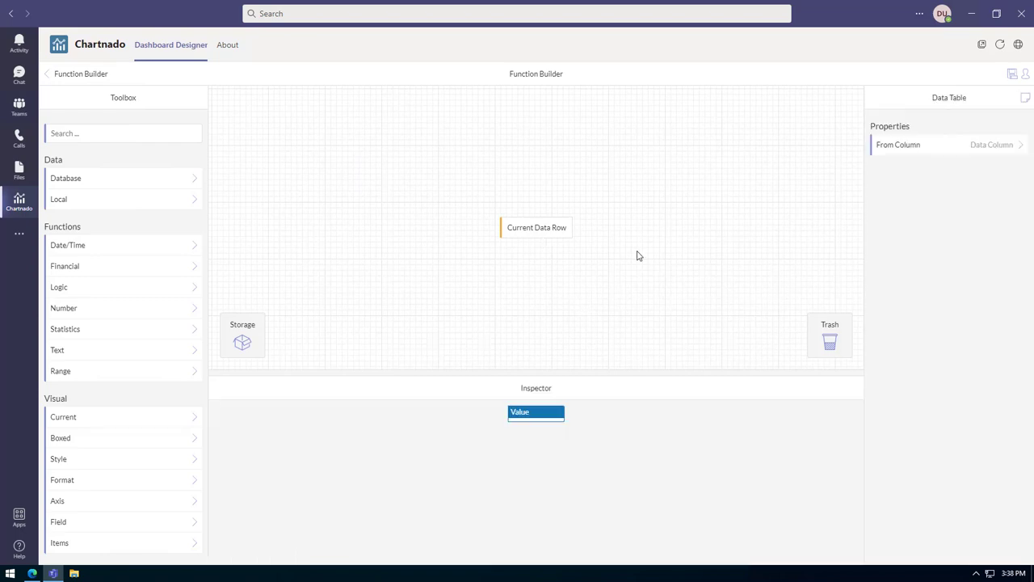
pyautogui.click(982, 146)
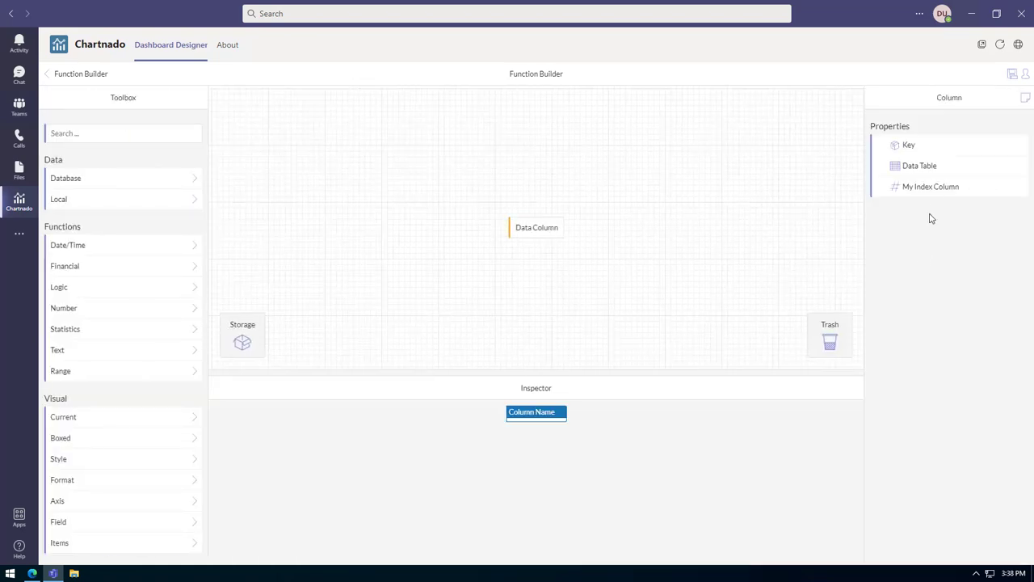
pyautogui.click(933, 189)
pyautogui.click(71, 74)
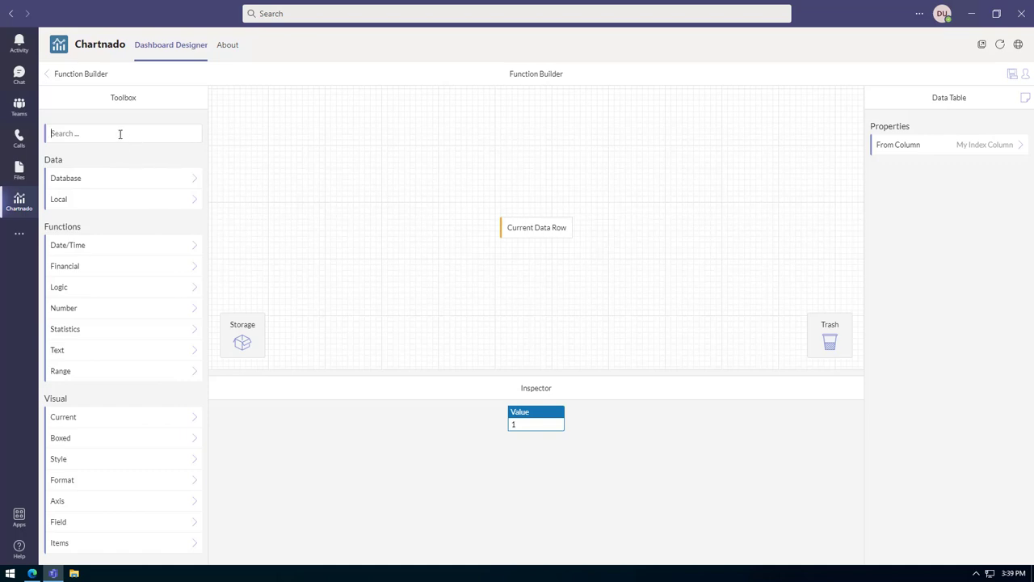
# Wrap the Current Data Row block in a Calculation function, making it the left operand, and inspect that operand
pyautogui.write('calc')
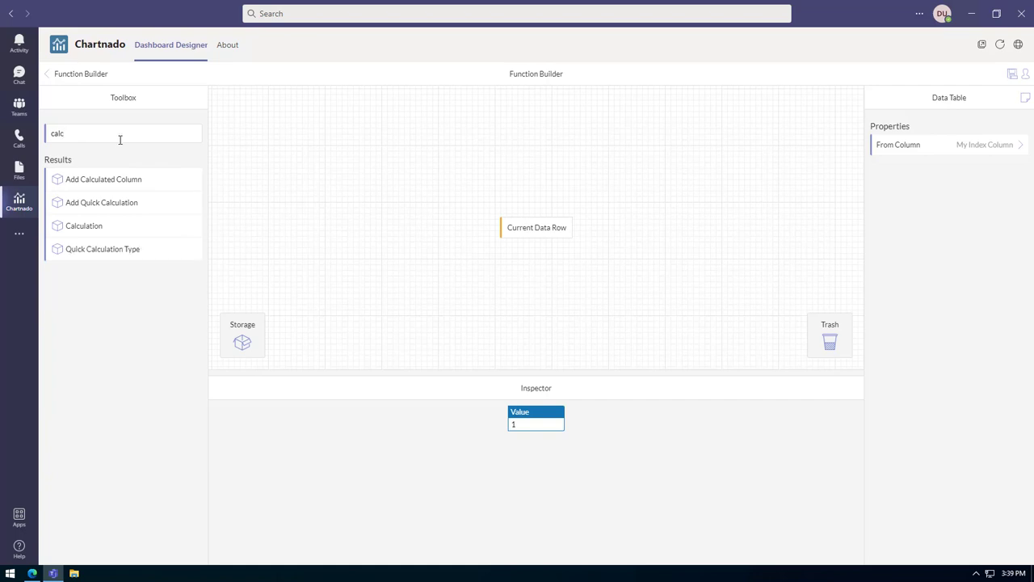
pyautogui.moveTo(134, 225); pyautogui.dragTo(551, 228)
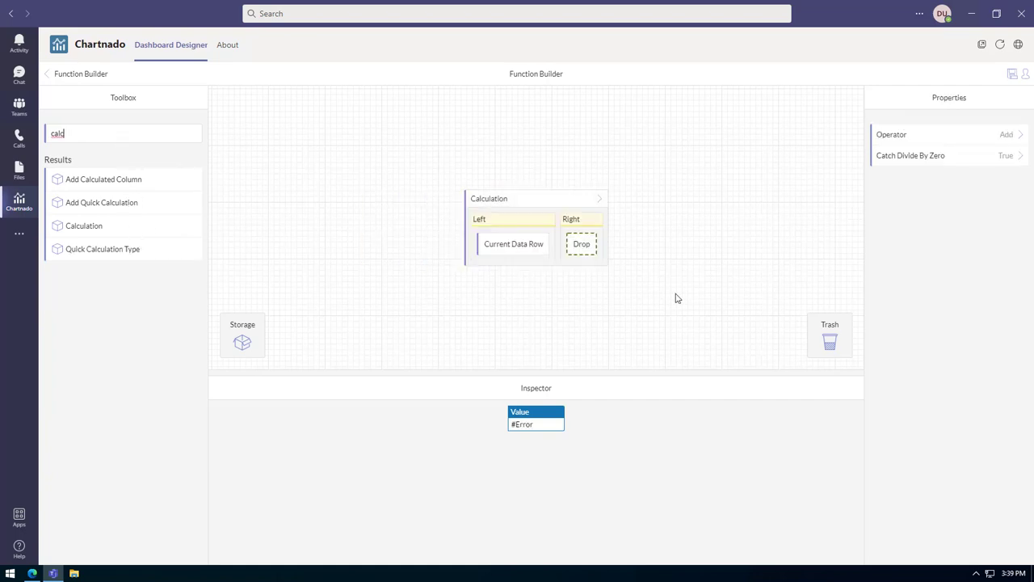
pyautogui.click(524, 252)
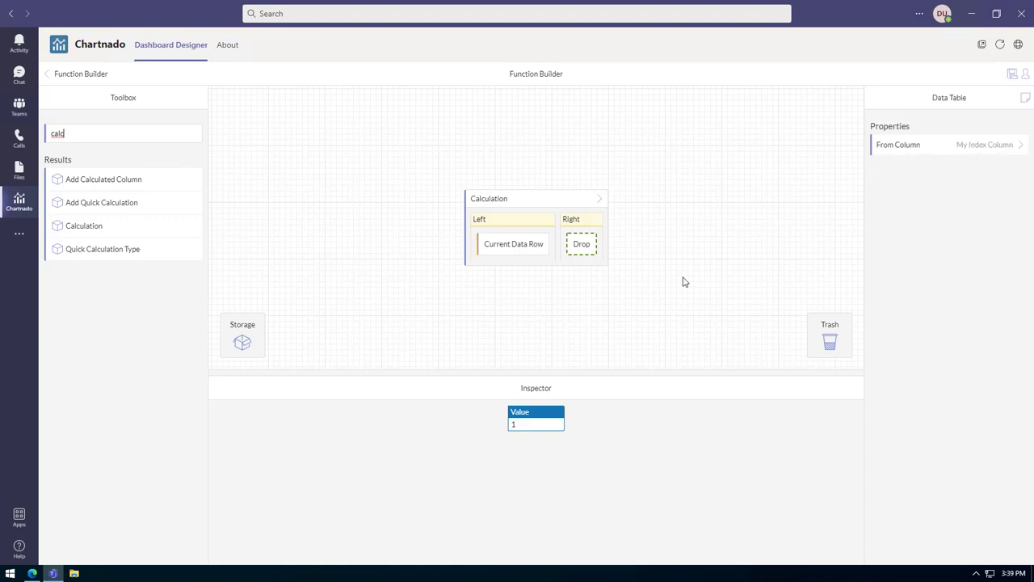
# Add a Number with value 2 as the calculation's right operand, and inspect the output of the Calculation and both operands
pyautogui.doubleClick(104, 140)
pyautogui.write('num')
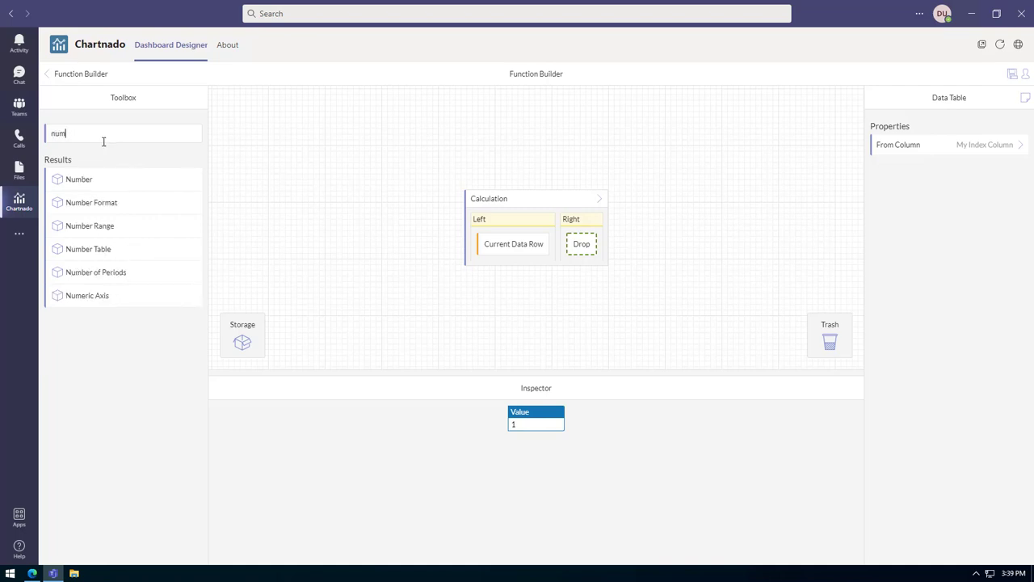
pyautogui.moveTo(104, 179); pyautogui.dragTo(582, 243)
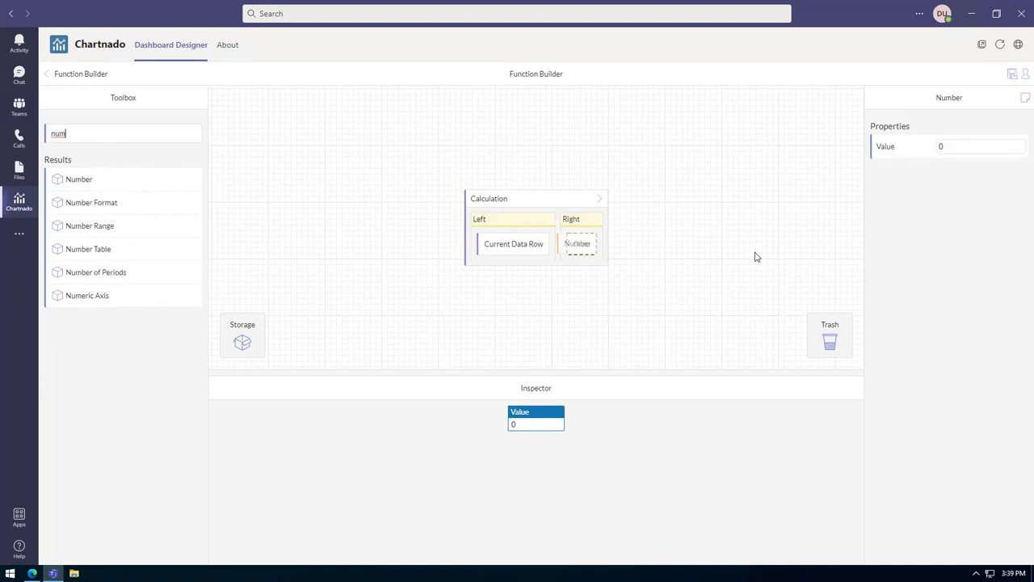
pyautogui.write('2')
pyautogui.click(951, 201)
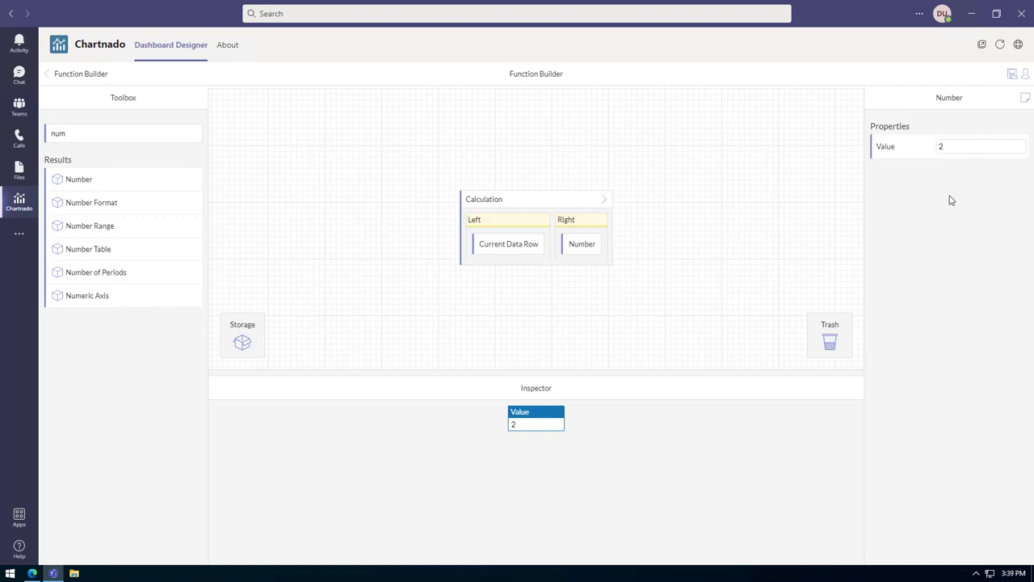
pyautogui.click(527, 203)
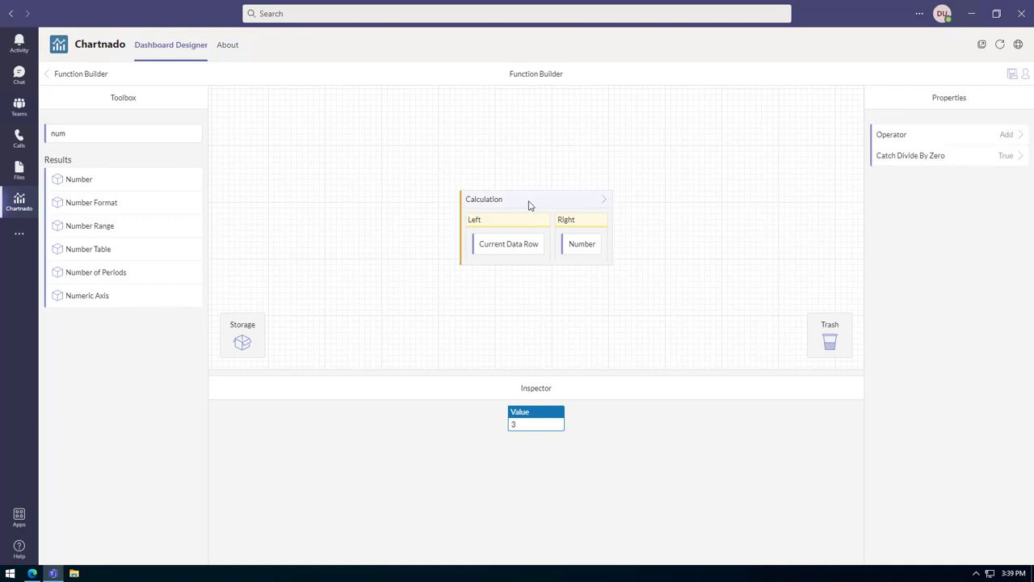
pyautogui.click(511, 252)
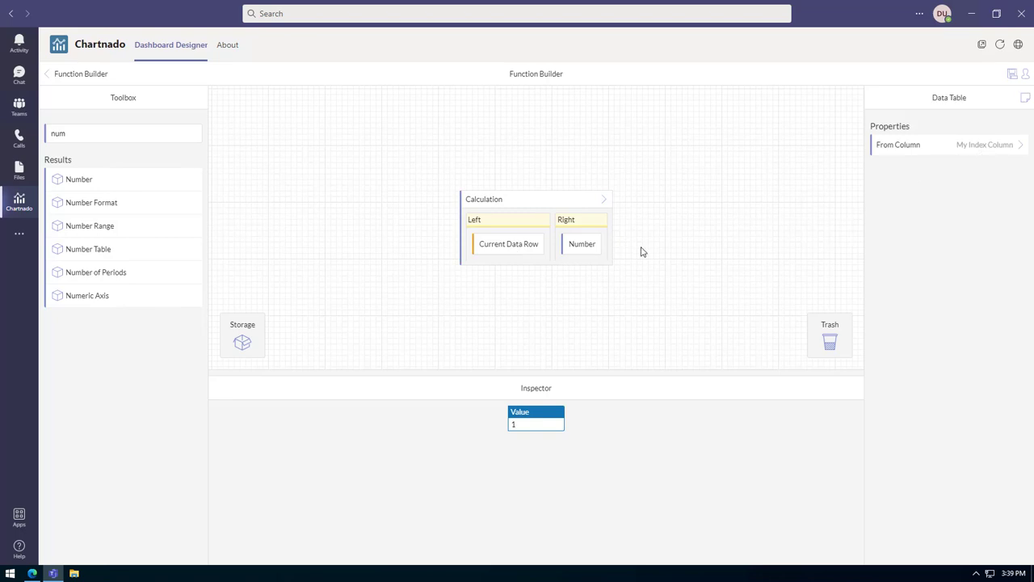
pyautogui.click(586, 251)
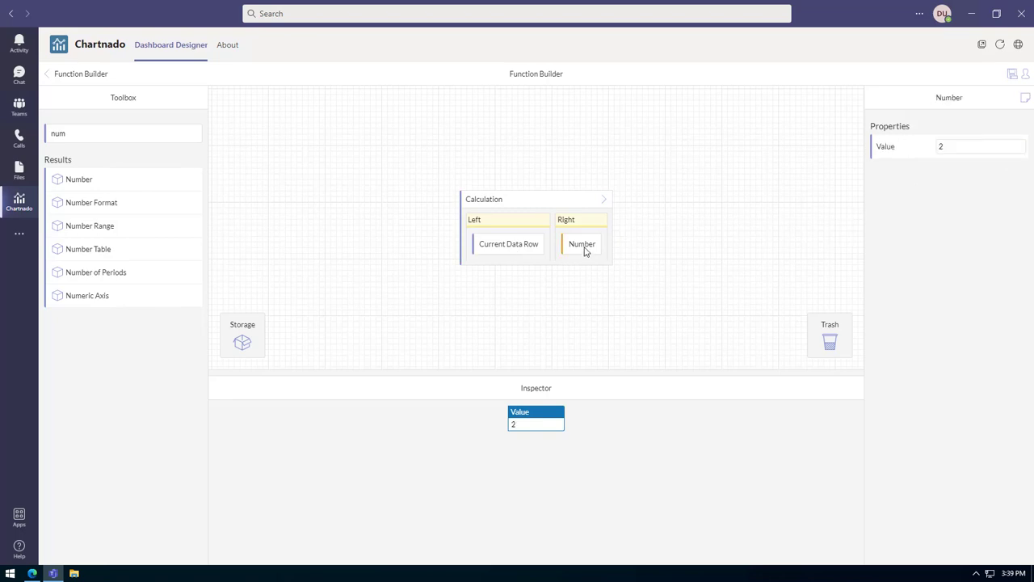
pyautogui.click(549, 205)
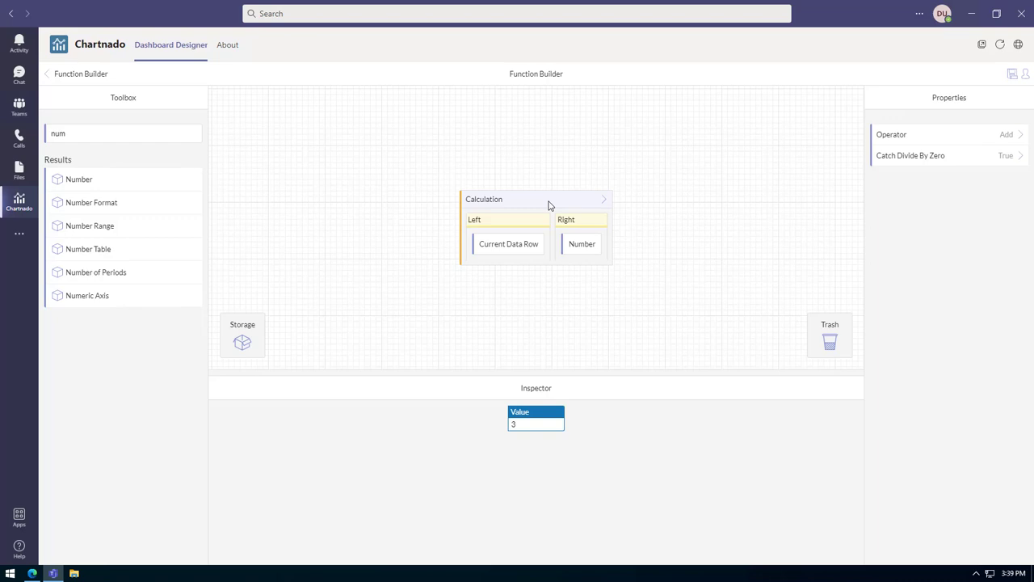
# Set the Calculation's operator to Multiply, inspect its result, and return to the main function to inspect the Add Calculated Column output
pyautogui.click(1019, 136)
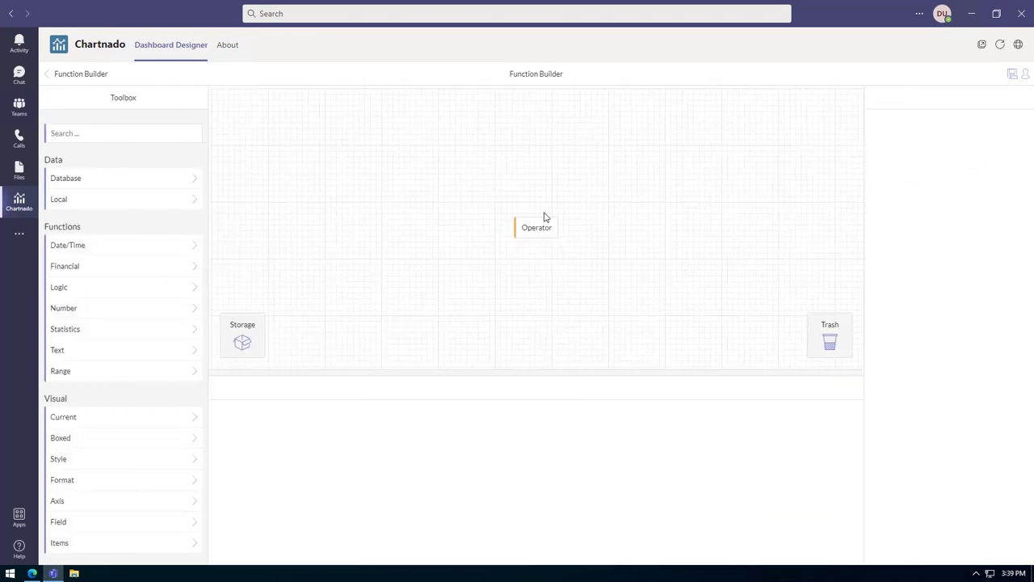
pyautogui.click(544, 219)
pyautogui.click(911, 188)
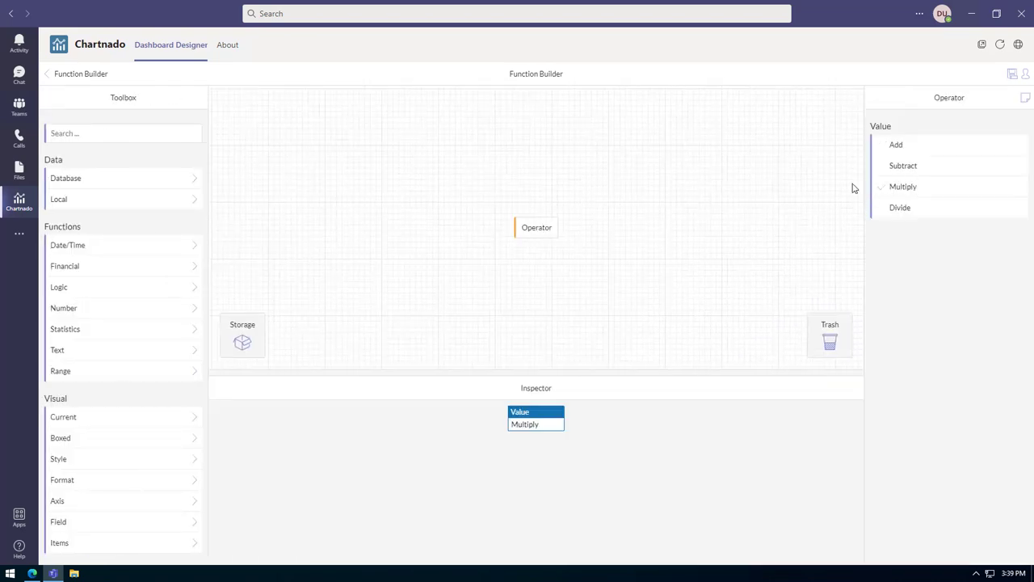
pyautogui.click(89, 75)
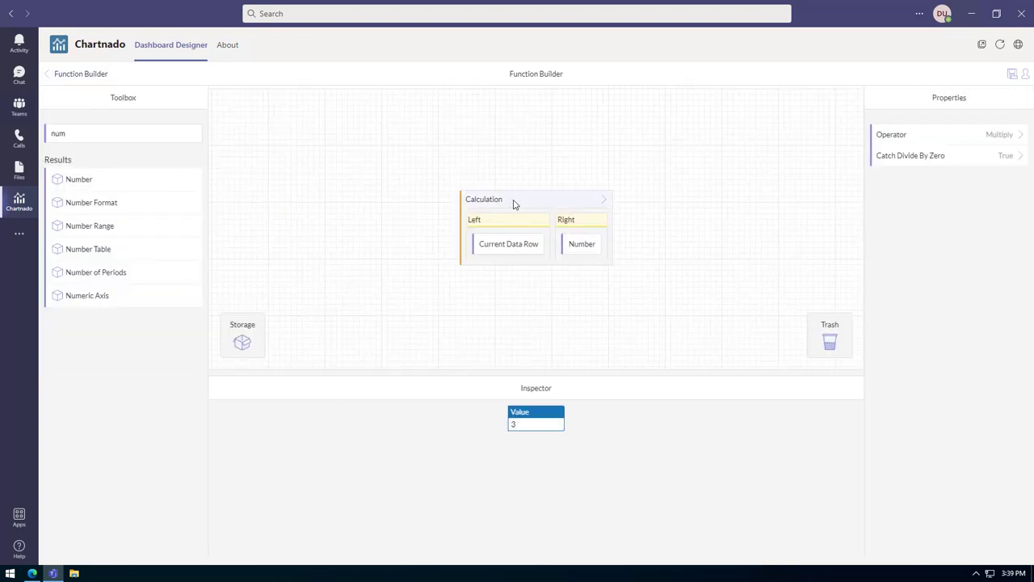
pyautogui.click(513, 201)
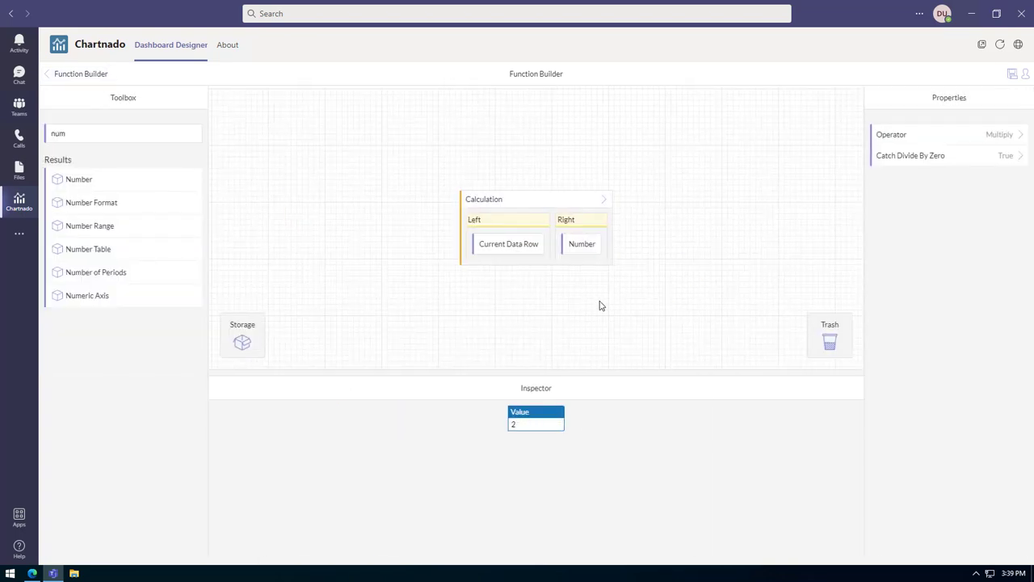
pyautogui.click(81, 74)
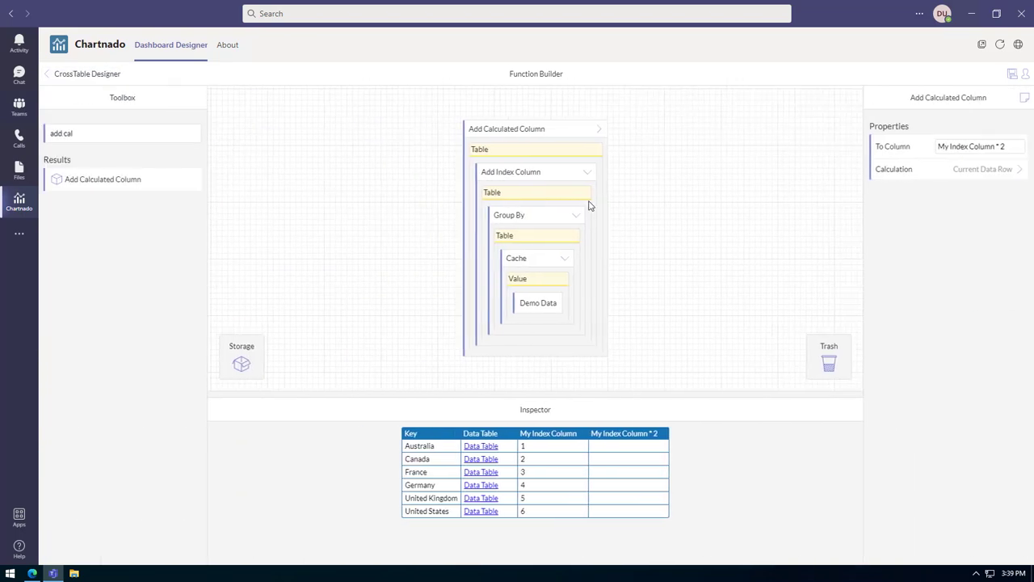
pyautogui.click(534, 138)
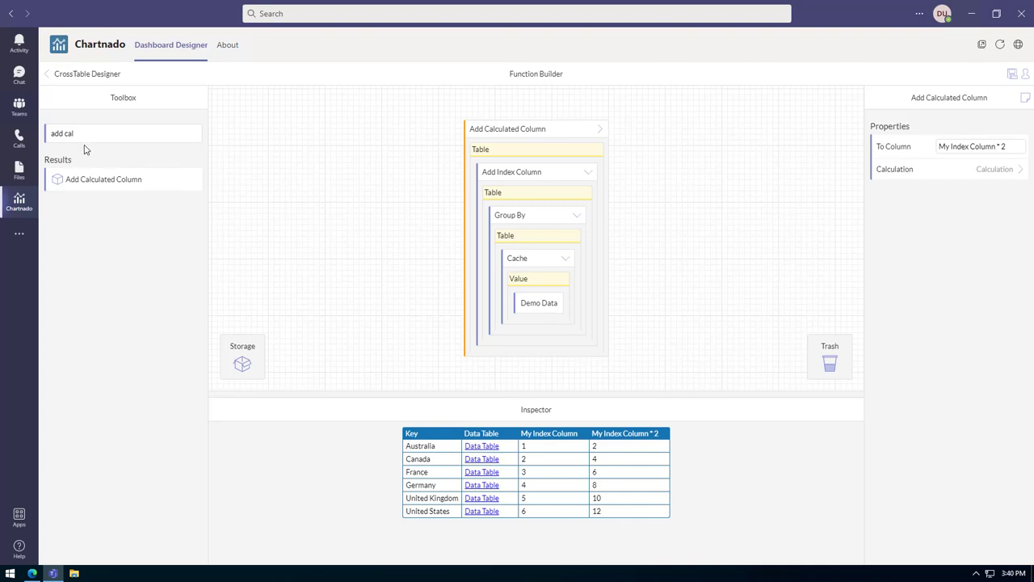
# Wrap the whole function in another Add Calculated Column with output column Total Order Quantity, and examine the columns of Australia's nested data table
pyautogui.moveTo(97, 178); pyautogui.dragTo(538, 130)
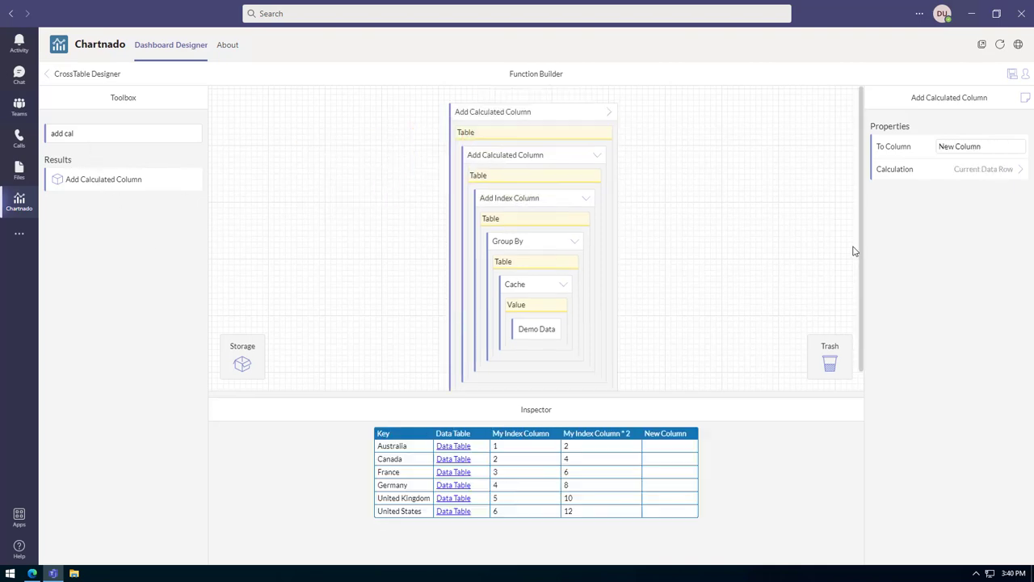
pyautogui.tripleClick(968, 145)
pyautogui.write('Total Order Quantity')
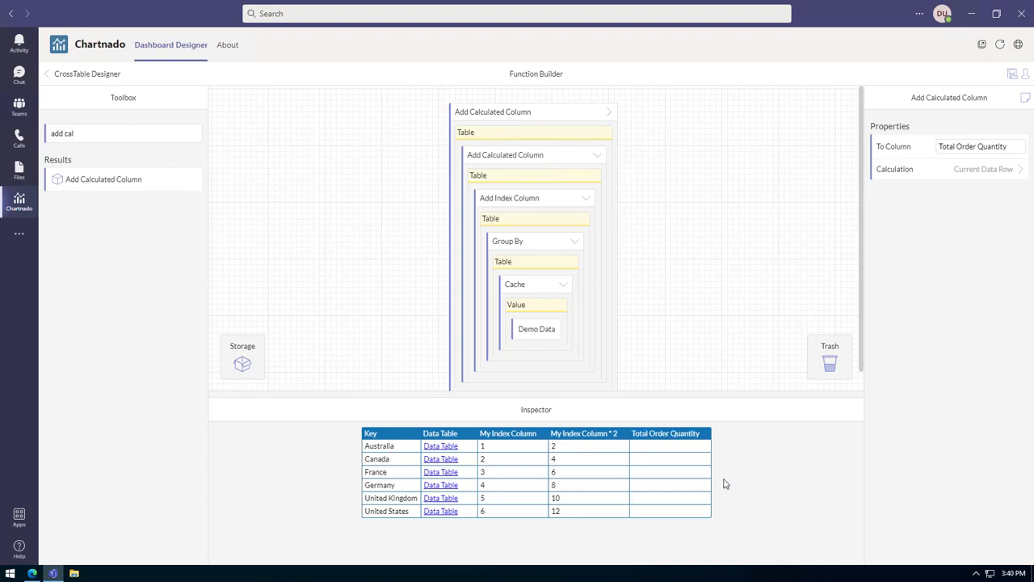
pyautogui.click(442, 447)
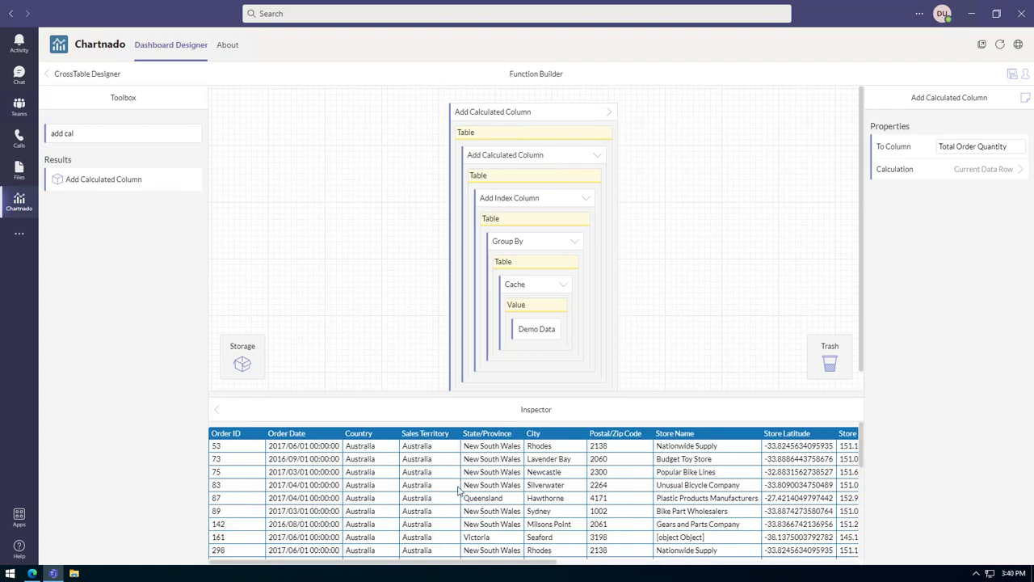
pyautogui.moveTo(487, 565); pyautogui.dragTo(826, 578)
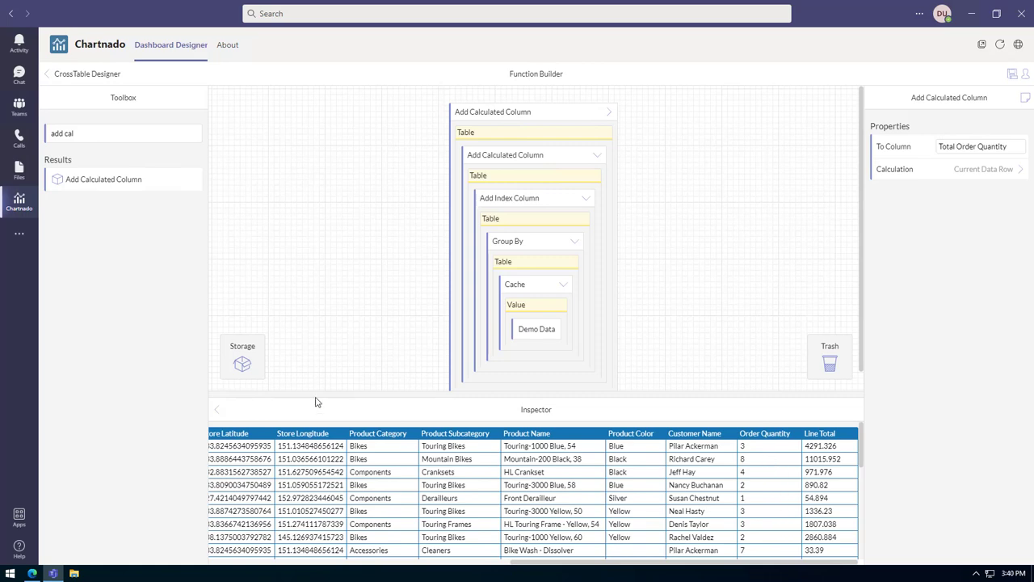
pyautogui.click(217, 413)
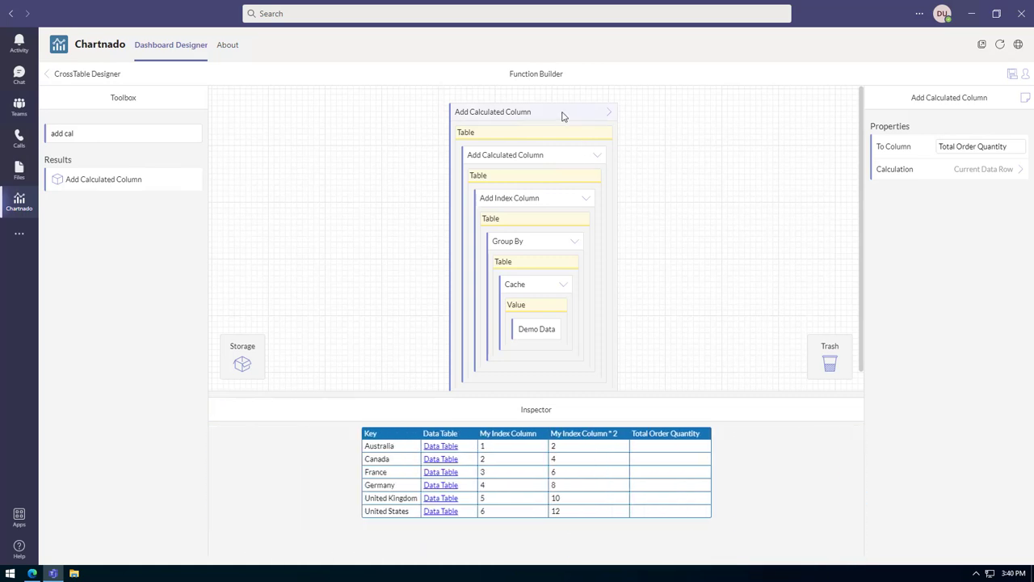
# In the Total Order Quantity column's calculation, set the Current Data Row block to read from the Data Table column
pyautogui.click(563, 116)
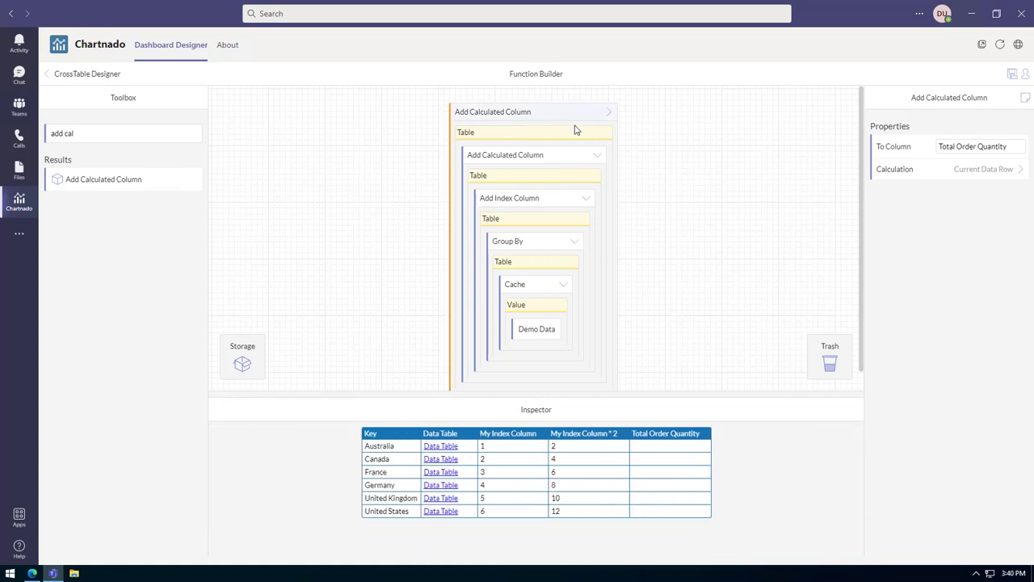
pyautogui.click(1015, 172)
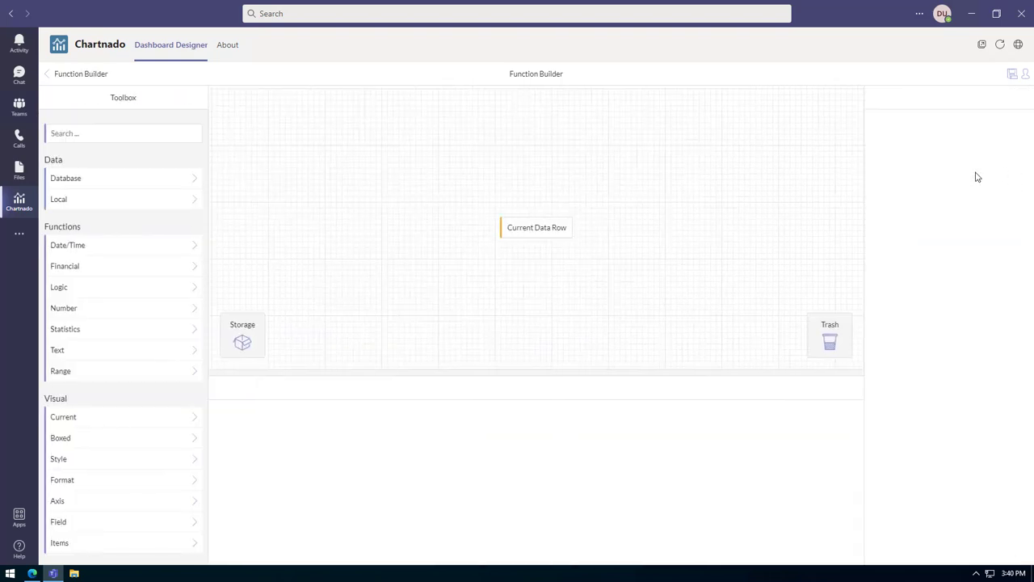
pyautogui.click(540, 231)
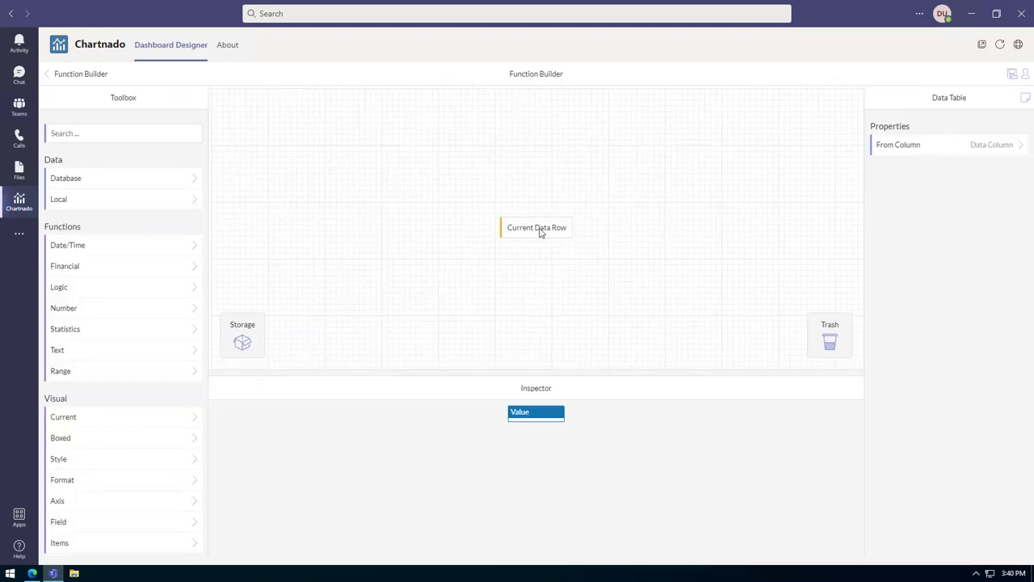
pyautogui.click(951, 152)
pyautogui.click(552, 231)
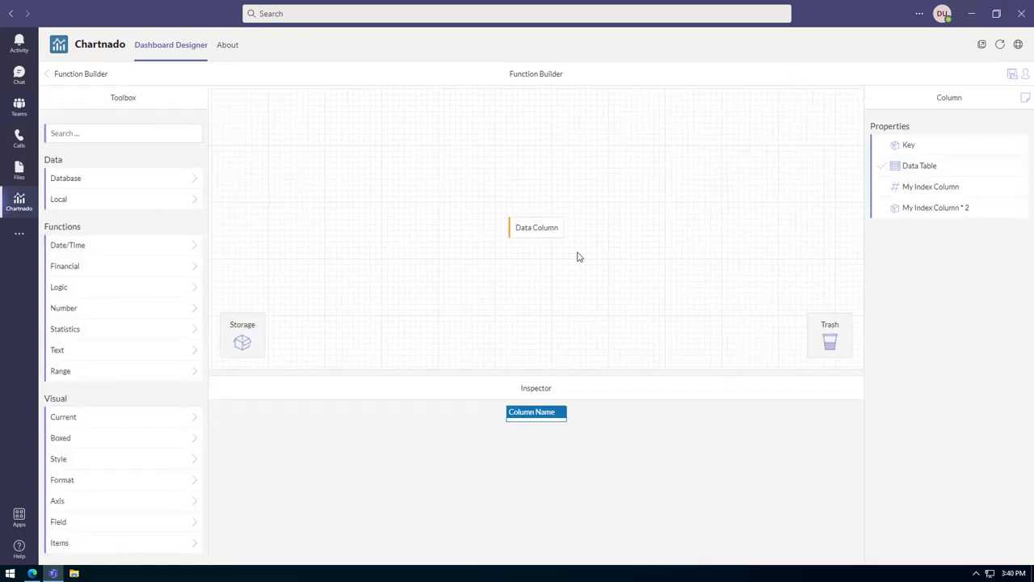
pyautogui.click(82, 80)
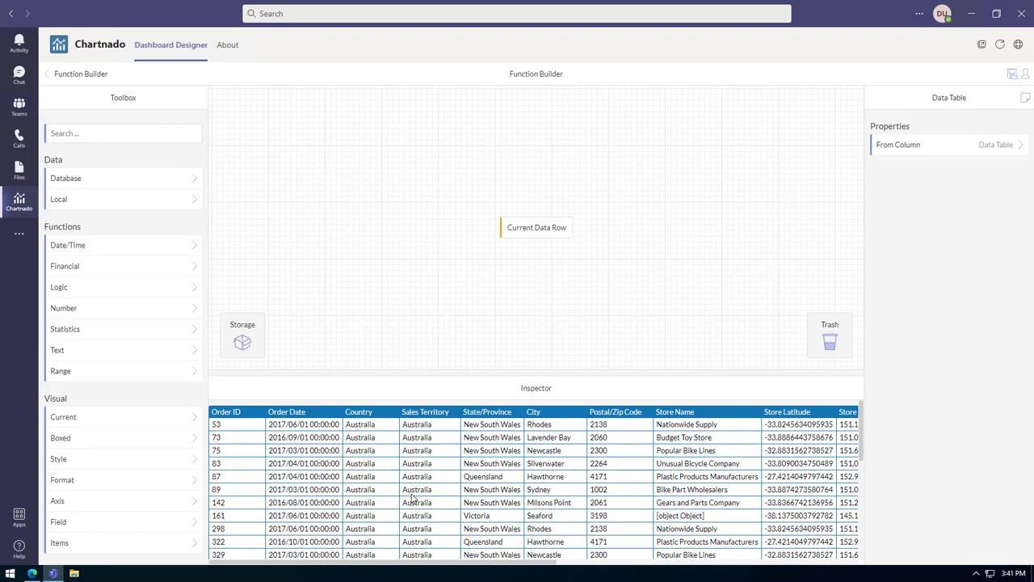
# Search the toolbox for "sum" and wrap the Current Data Row block in a Summary function
pyautogui.click(114, 126)
pyautogui.write('sum')
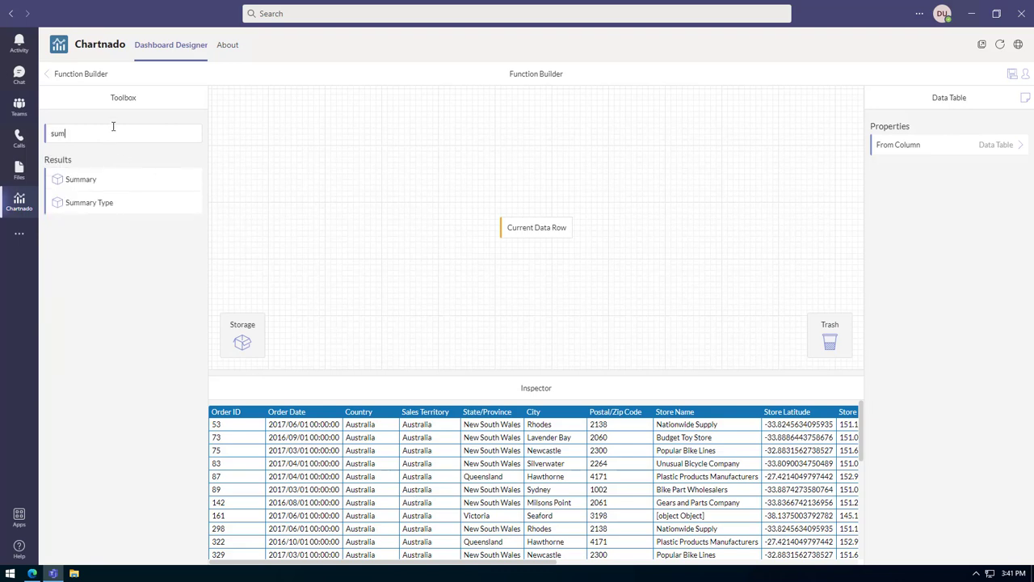
pyautogui.moveTo(102, 180); pyautogui.dragTo(548, 236)
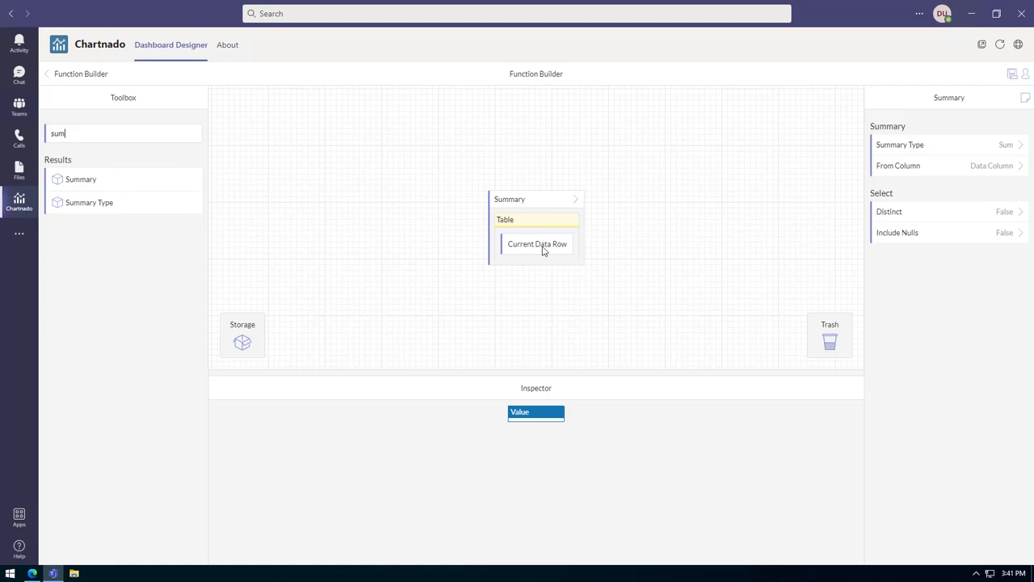
# Set the Summary's From Column to Order Quantity, inspect its input table and result, and return to the main function
pyautogui.click(1016, 170)
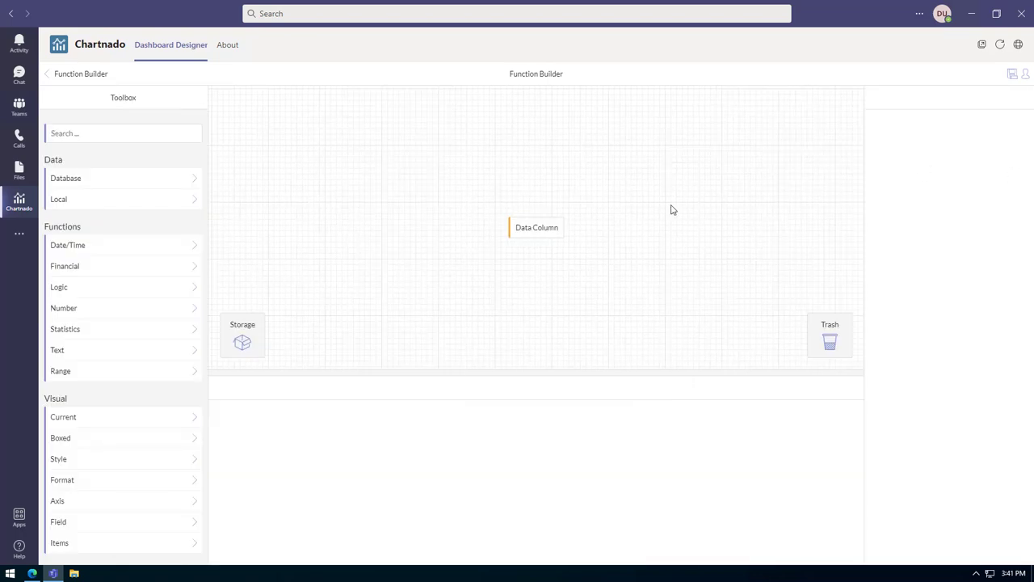
pyautogui.click(542, 231)
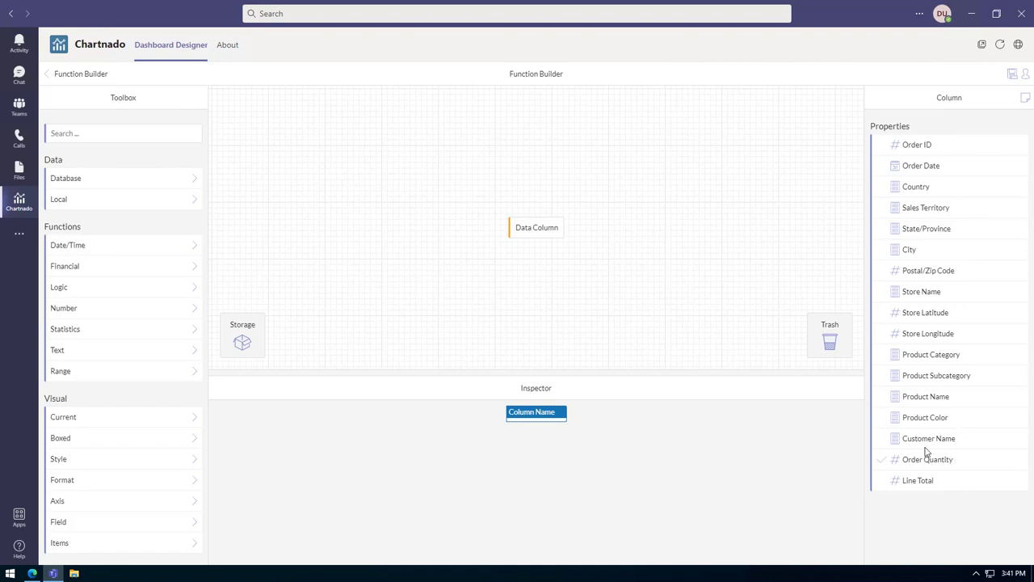
pyautogui.click(91, 80)
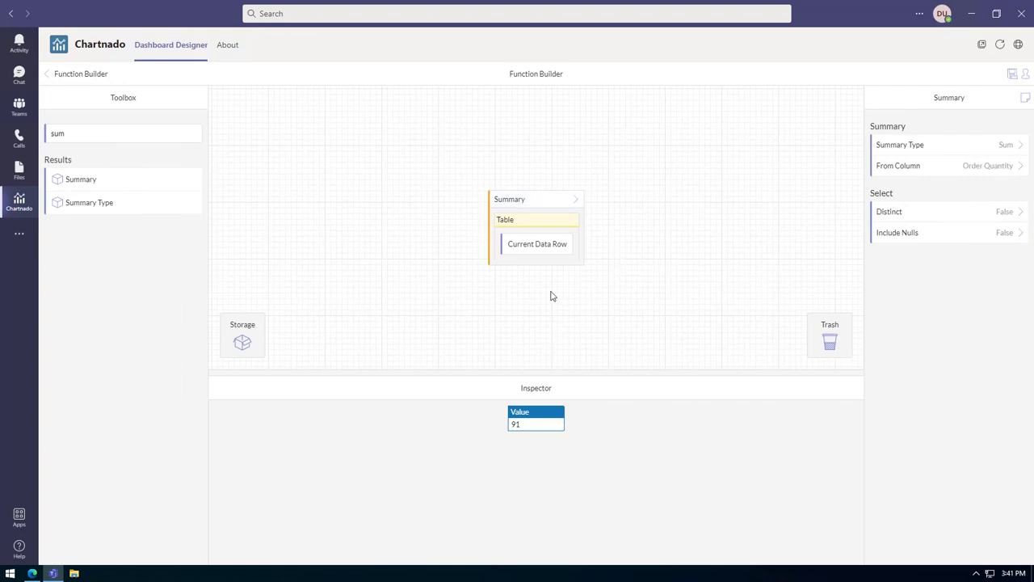
pyautogui.click(532, 251)
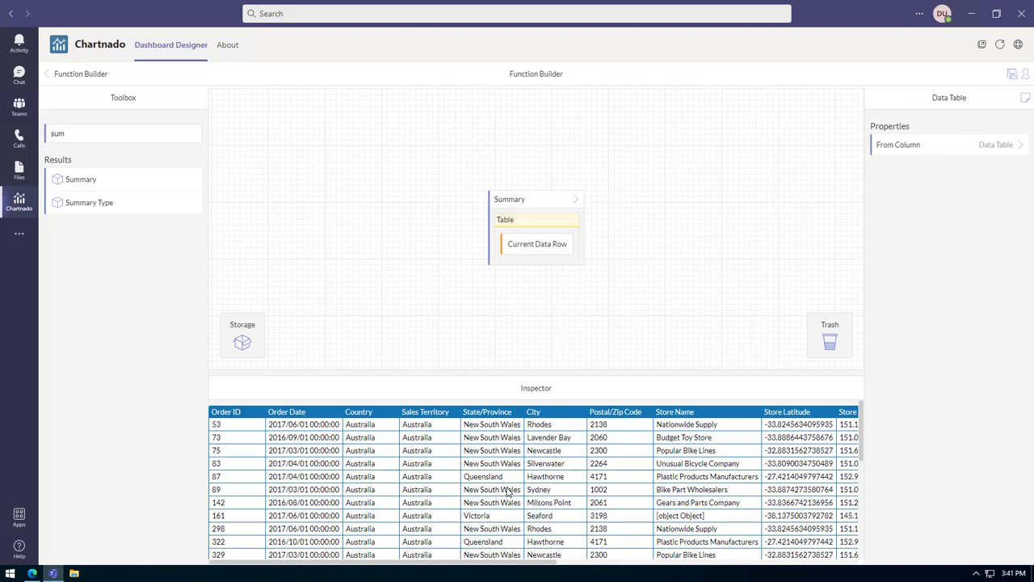
pyautogui.click(524, 202)
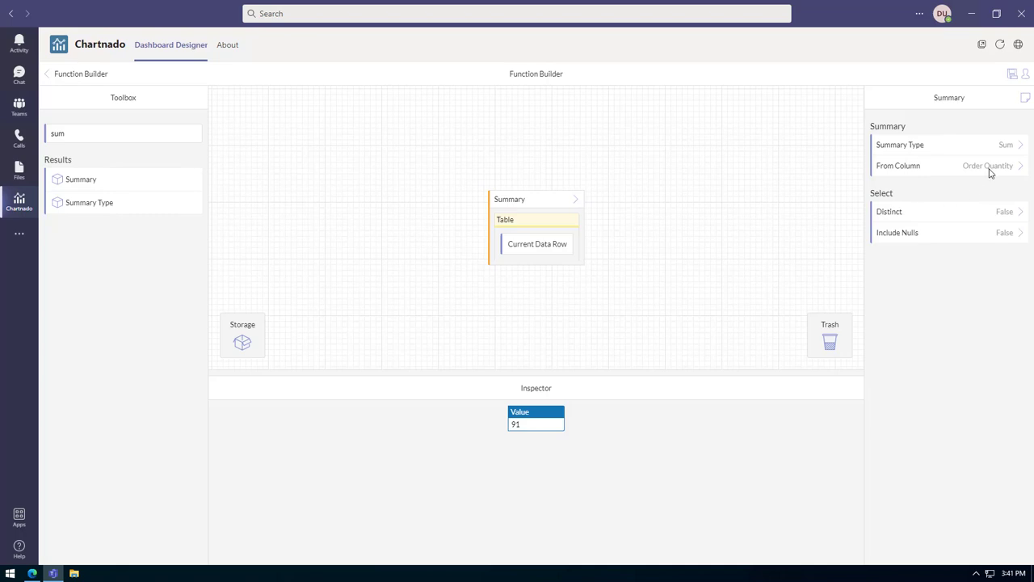
pyautogui.click(77, 74)
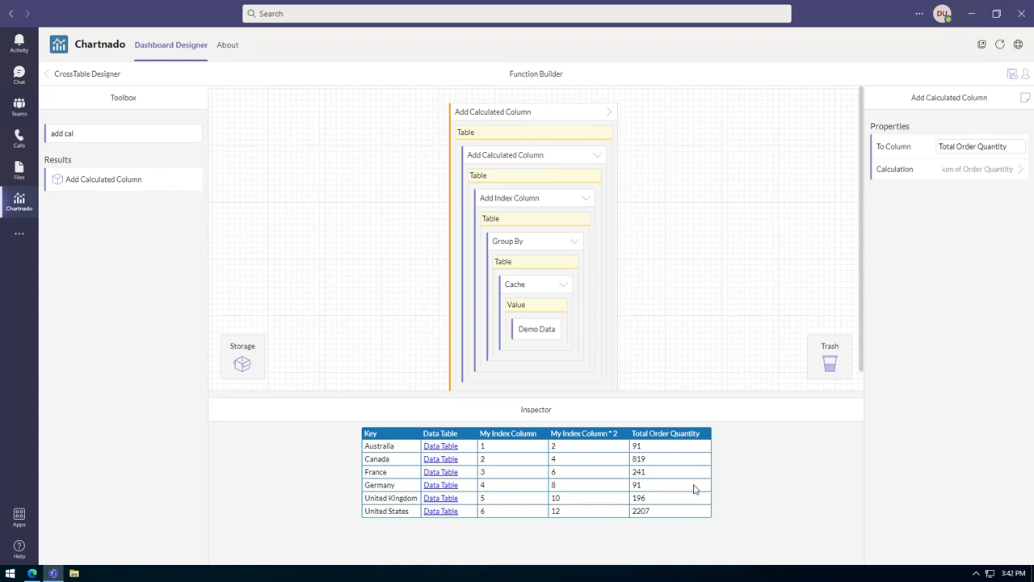
# Find Order By in the toolbox, wrap the outermost Add Calculated Column block in it, and add a sort column
pyautogui.doubleClick(97, 140)
pyautogui.moveTo(70, 134); pyautogui.dragTo(59, 136)
pyautogui.hotkey('ctrl', 'a')
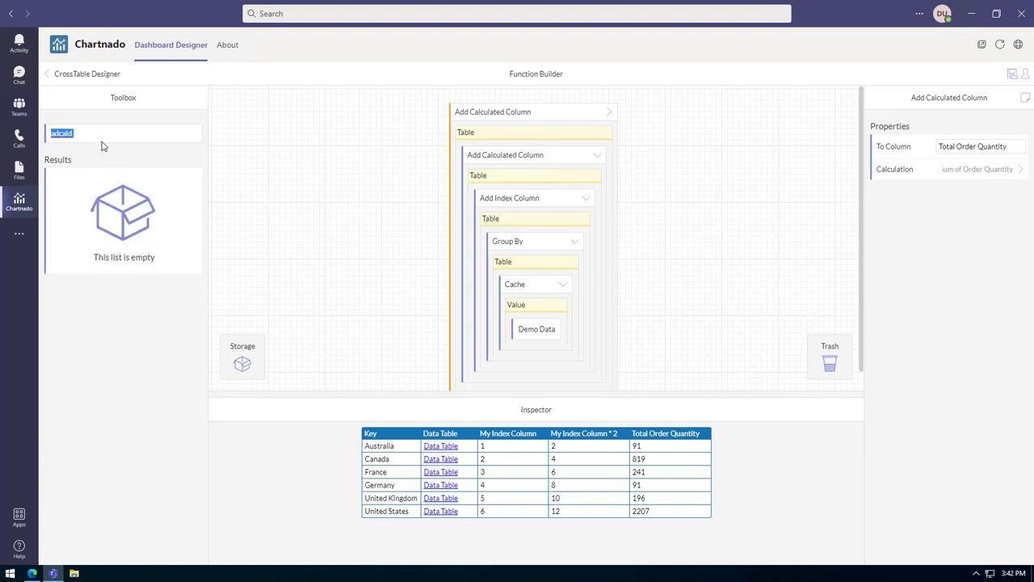
pyautogui.write('order by')
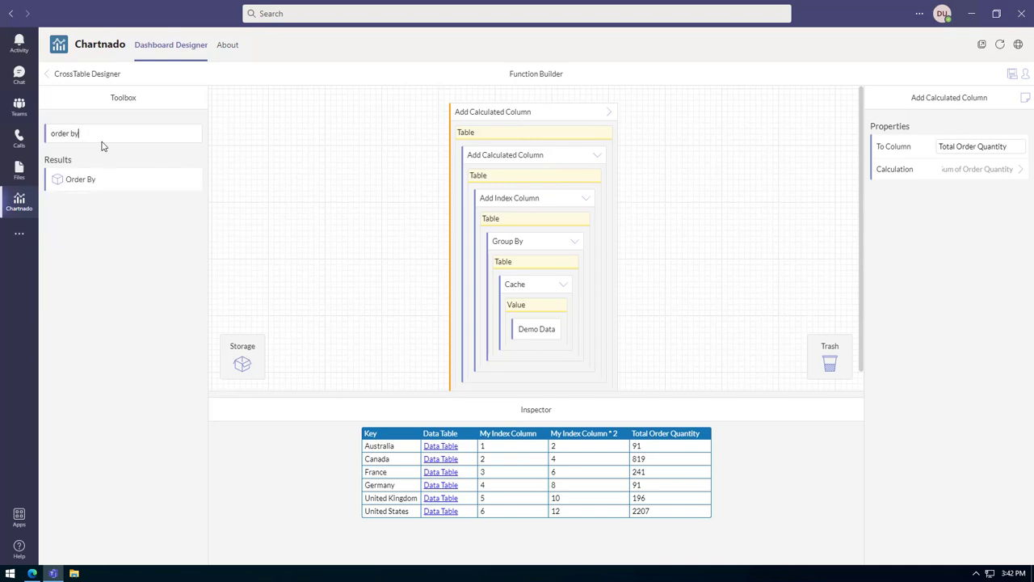
pyautogui.moveTo(103, 180); pyautogui.dragTo(527, 118)
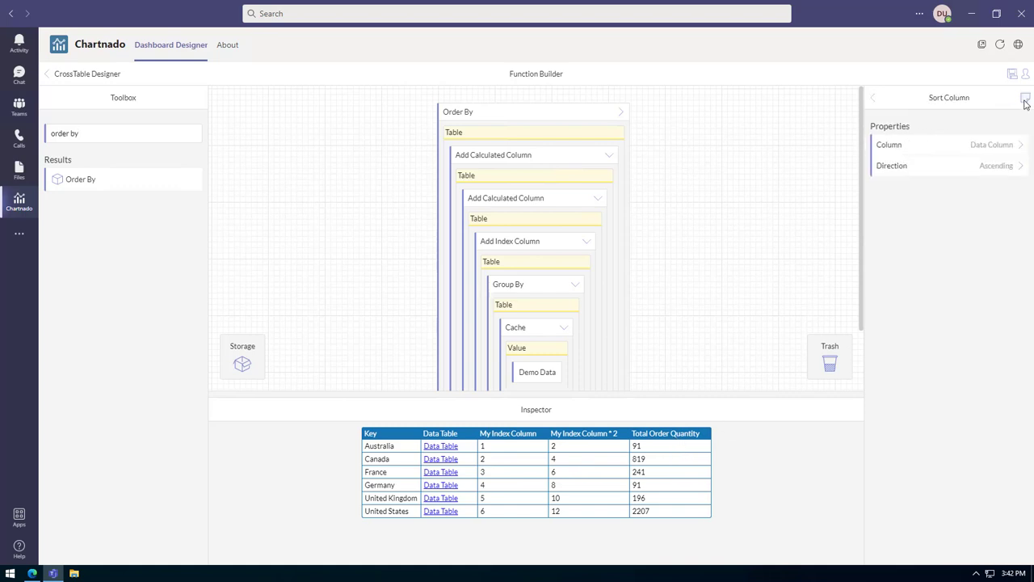
# Configure the Order By's sort column to use Total Order Quantity with the Descending direction
pyautogui.click(1020, 145)
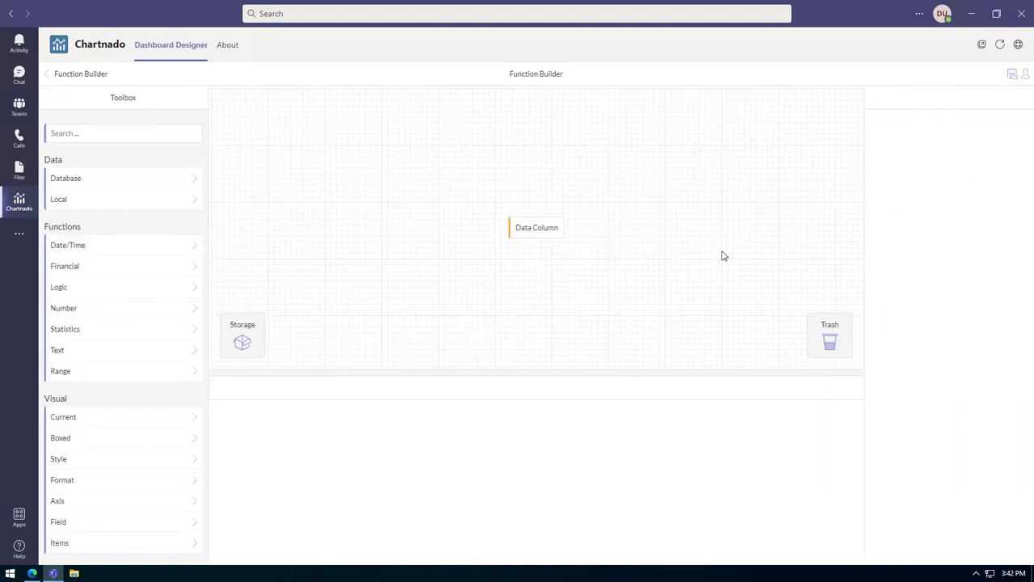
pyautogui.click(550, 232)
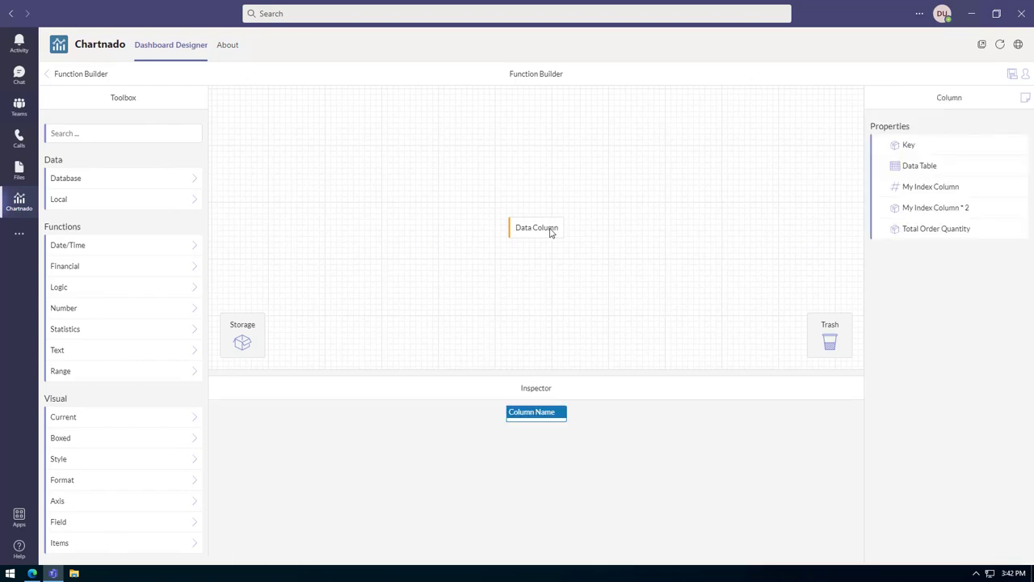
pyautogui.click(943, 233)
pyautogui.click(65, 75)
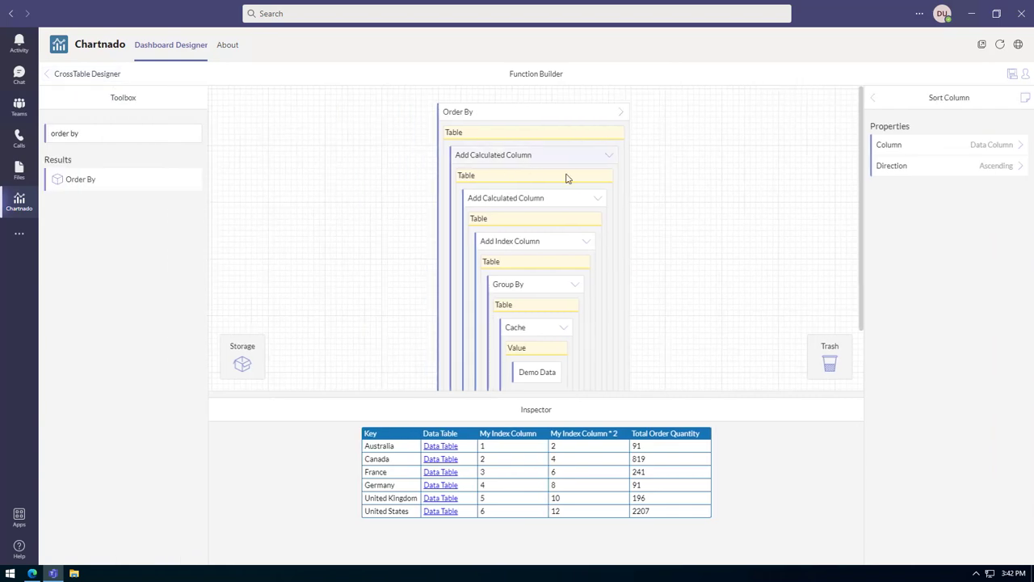
pyautogui.click(1016, 172)
pyautogui.click(544, 231)
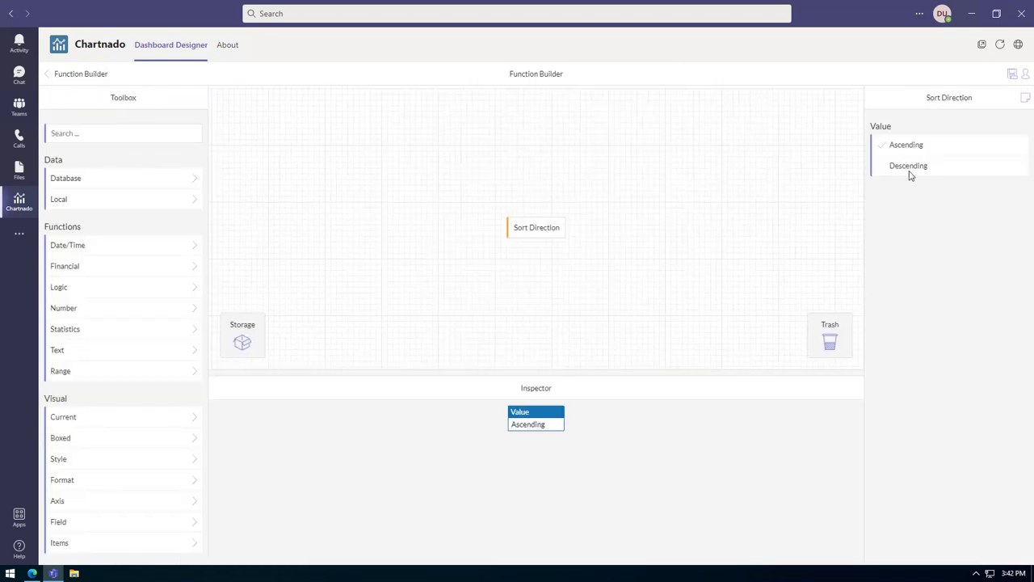
pyautogui.click(910, 168)
pyautogui.click(68, 76)
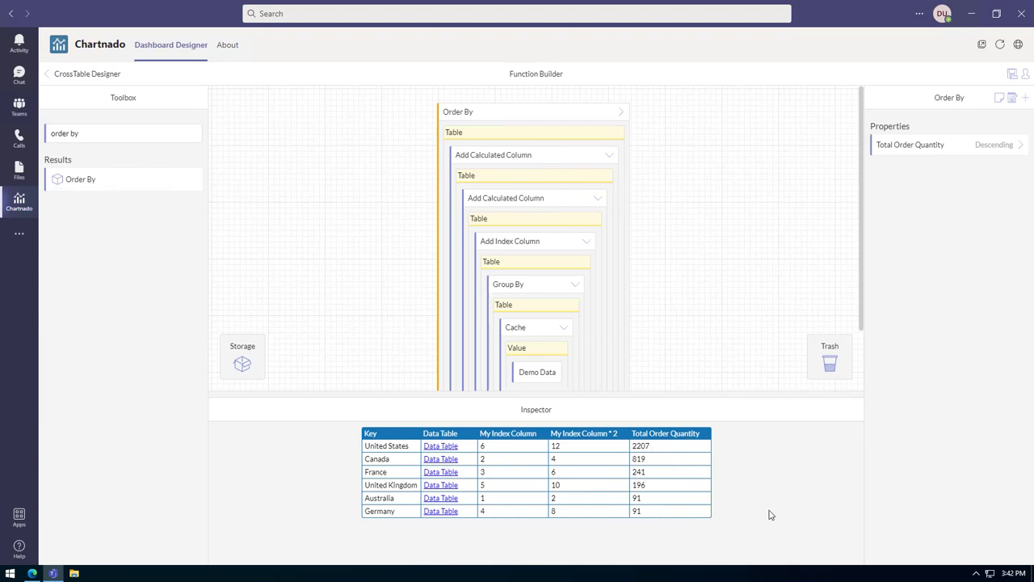
# Search the toolbox for "take" and wrap the Order By block in a Take function
pyautogui.doubleClick(89, 138)
pyautogui.tripleClick(89, 138)
pyautogui.write('take')
pyautogui.moveTo(99, 179); pyautogui.dragTo(553, 120)
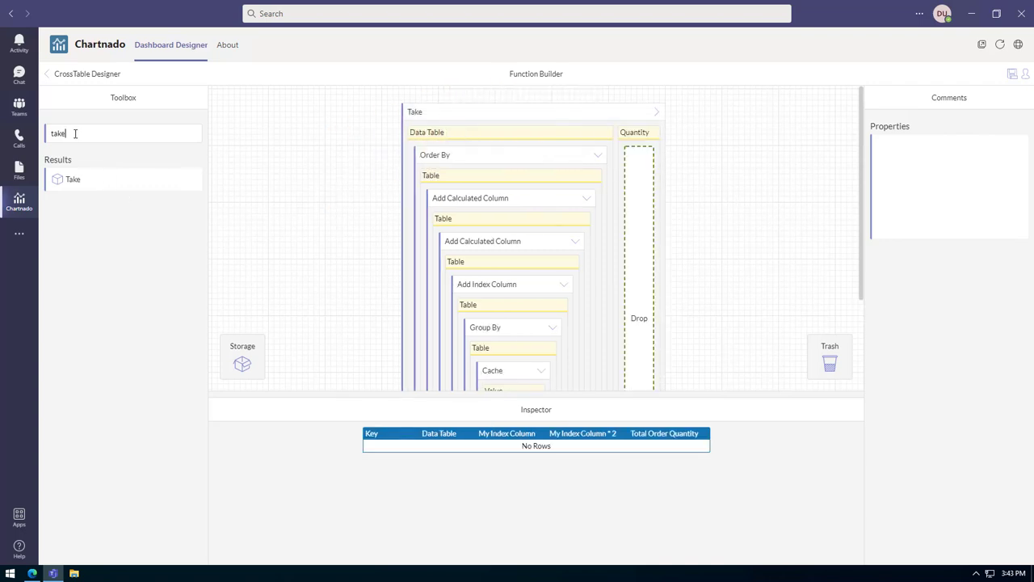
# Search the toolbox for "num" and place a Number block in the Take function's Quantity slot
pyautogui.press('BackSpace')
pyautogui.press('BackSpace')
pyautogui.press('BackSpace')
pyautogui.press('BackSpace')
pyautogui.write('num')
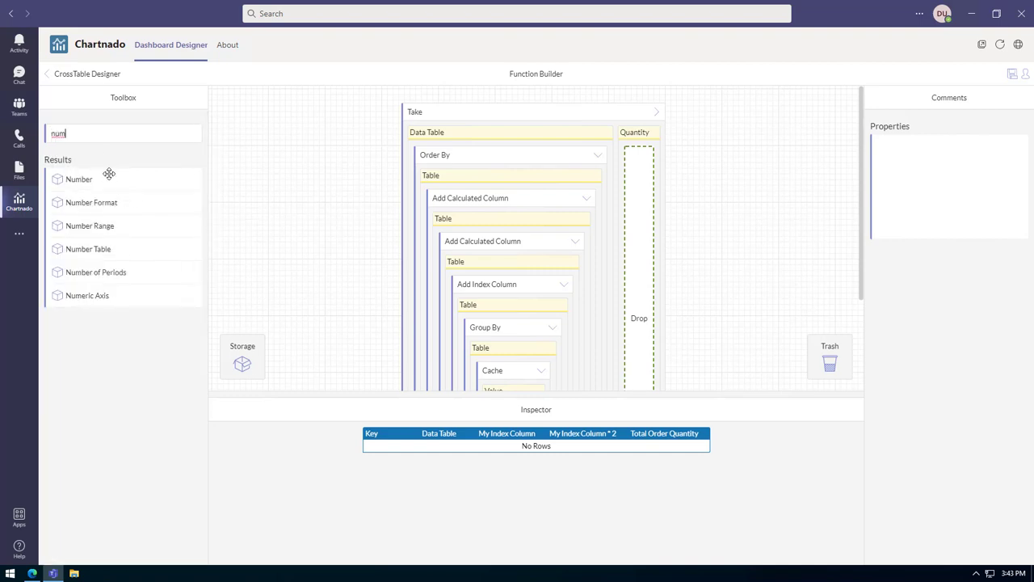
pyautogui.moveTo(106, 175); pyautogui.dragTo(643, 236)
# Set the Number block's value to 3 and inspect the output of the Take function
pyautogui.moveTo(953, 148); pyautogui.dragTo(922, 151)
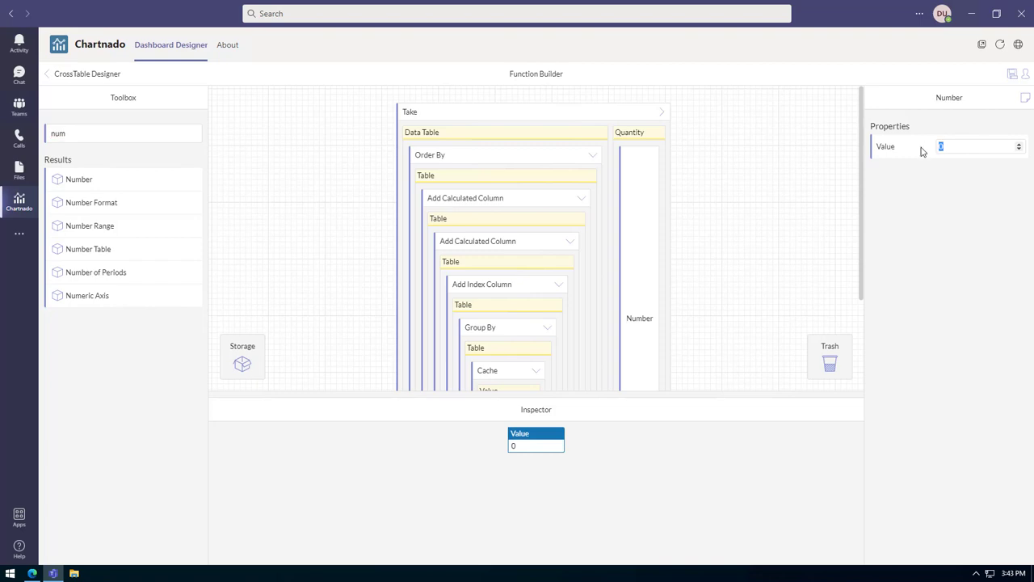
pyautogui.write('3')
pyautogui.click(559, 114)
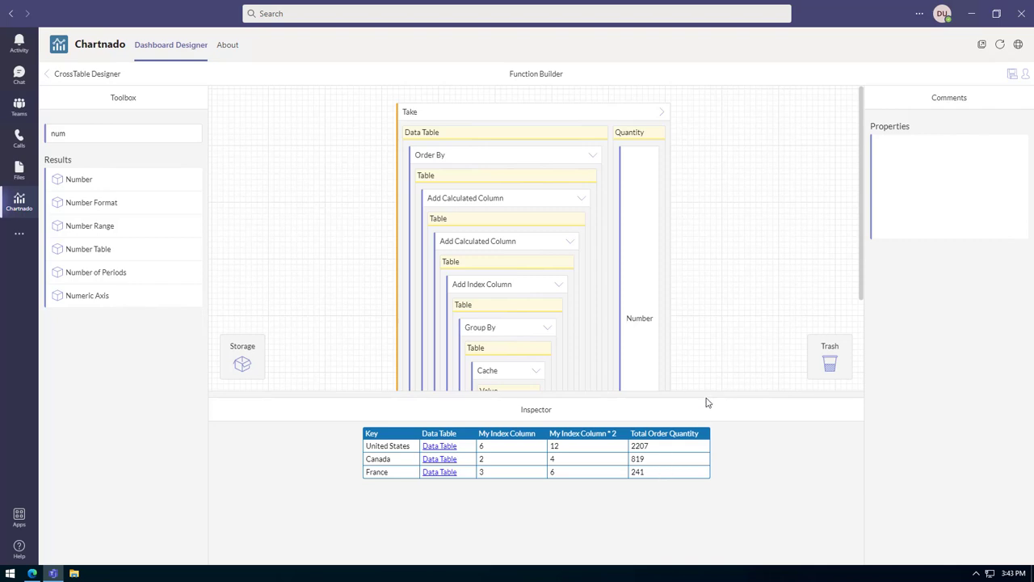
# Enlarge the function canvas slightly and review the nested blocks from Take down to Demo Data
pyautogui.moveTo(707, 396); pyautogui.dragTo(708, 426)
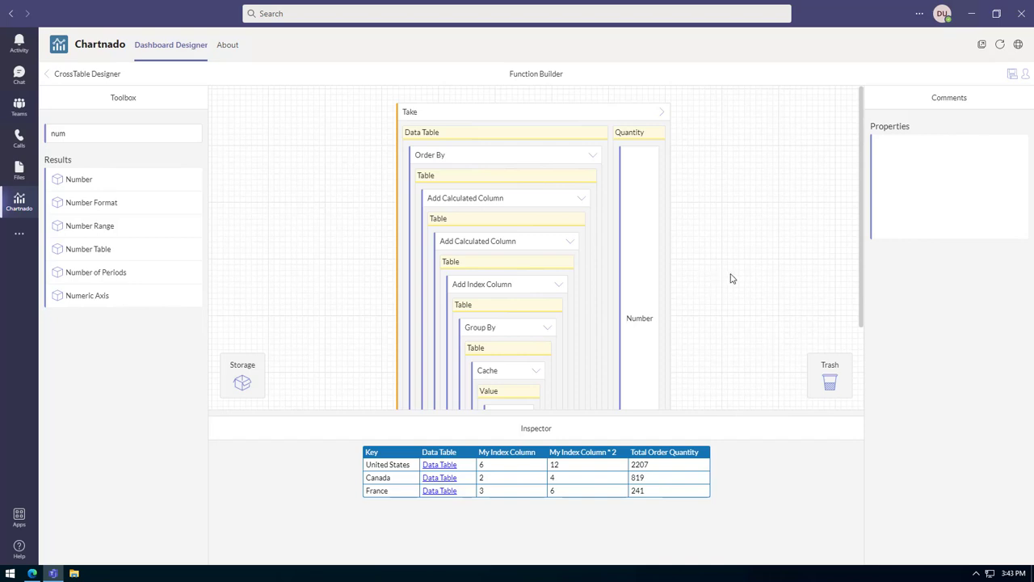
pyautogui.scroll(-1, 731, 278)
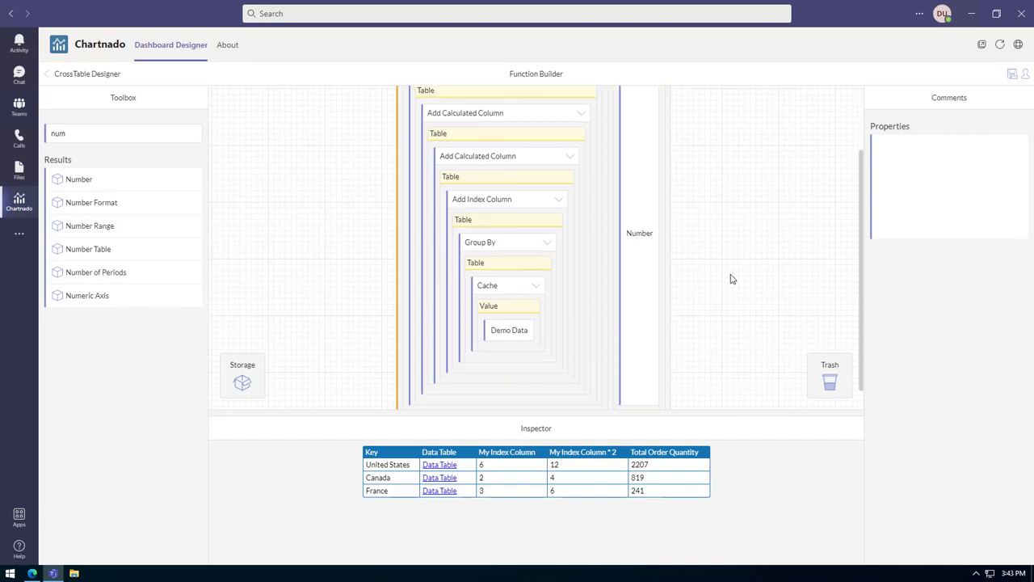
pyautogui.scroll(1, 731, 279)
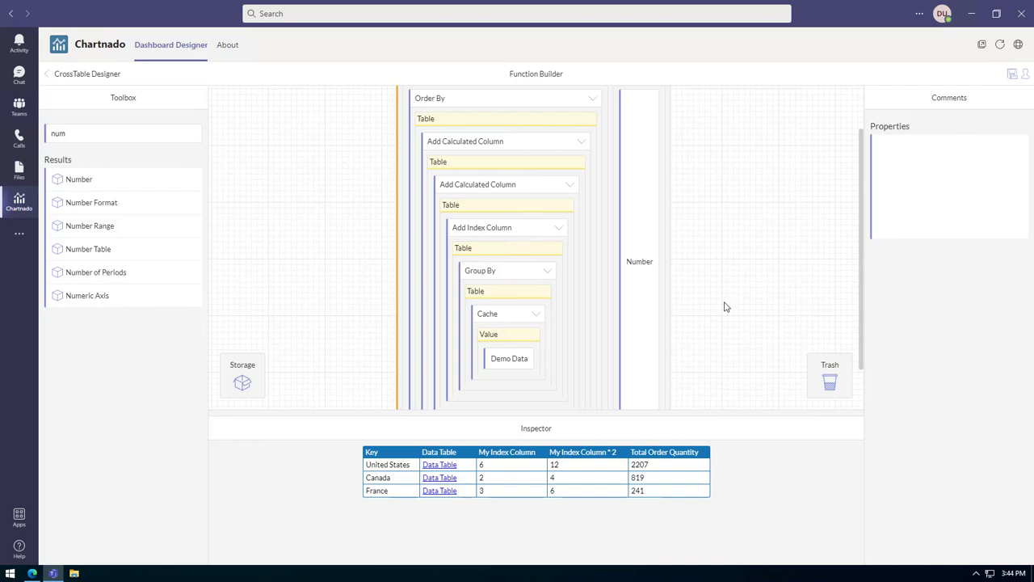
pyautogui.scroll(1, 725, 307)
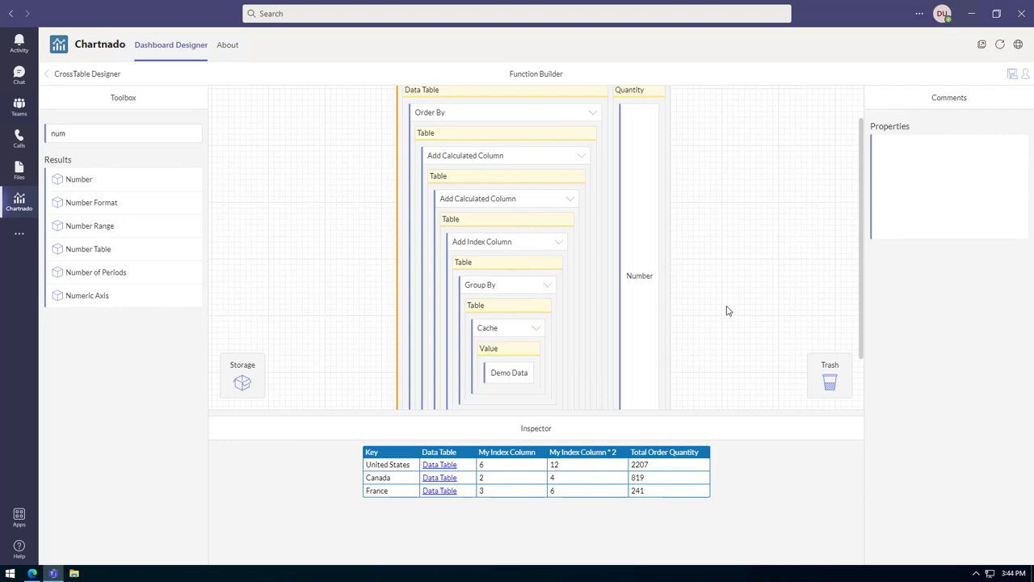
pyautogui.scroll(2, 728, 308)
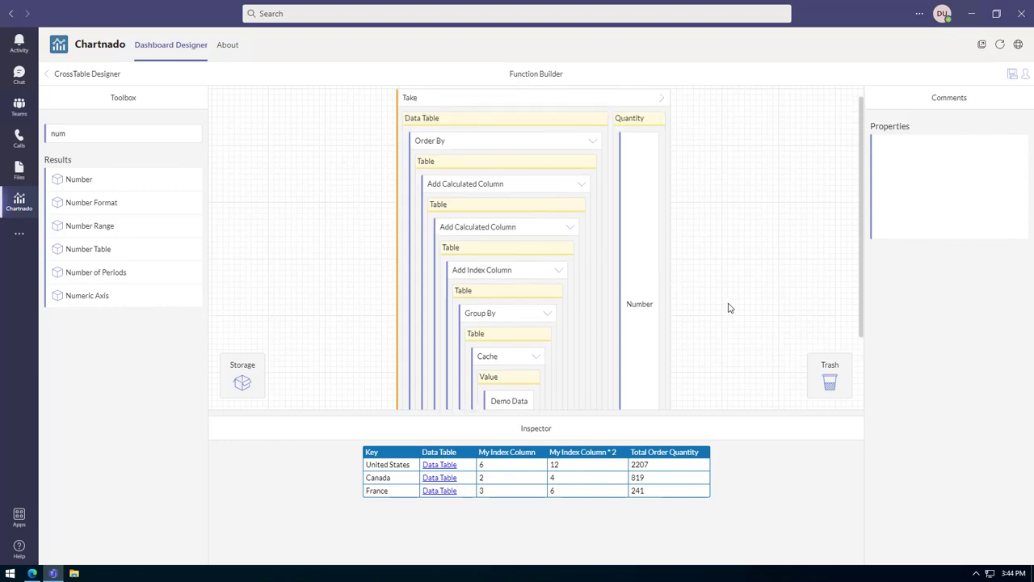
pyautogui.scroll(1, 728, 308)
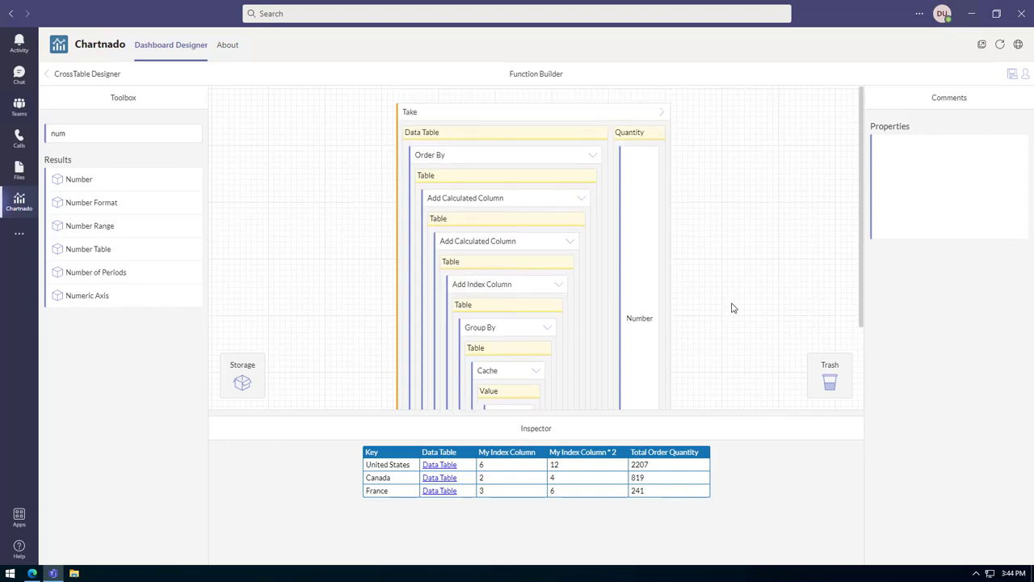